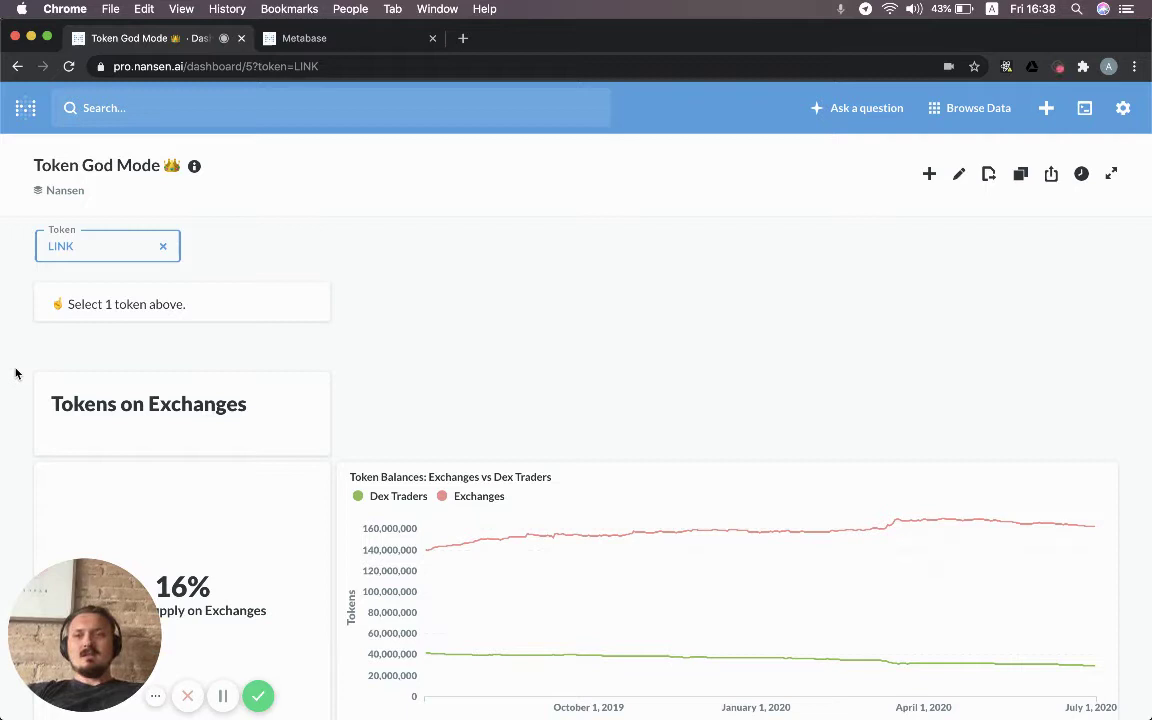
Open the Token filter's list on the LINK Token God Mode dashboard
{"action": "left_click", "coordinate": [52, 249]}
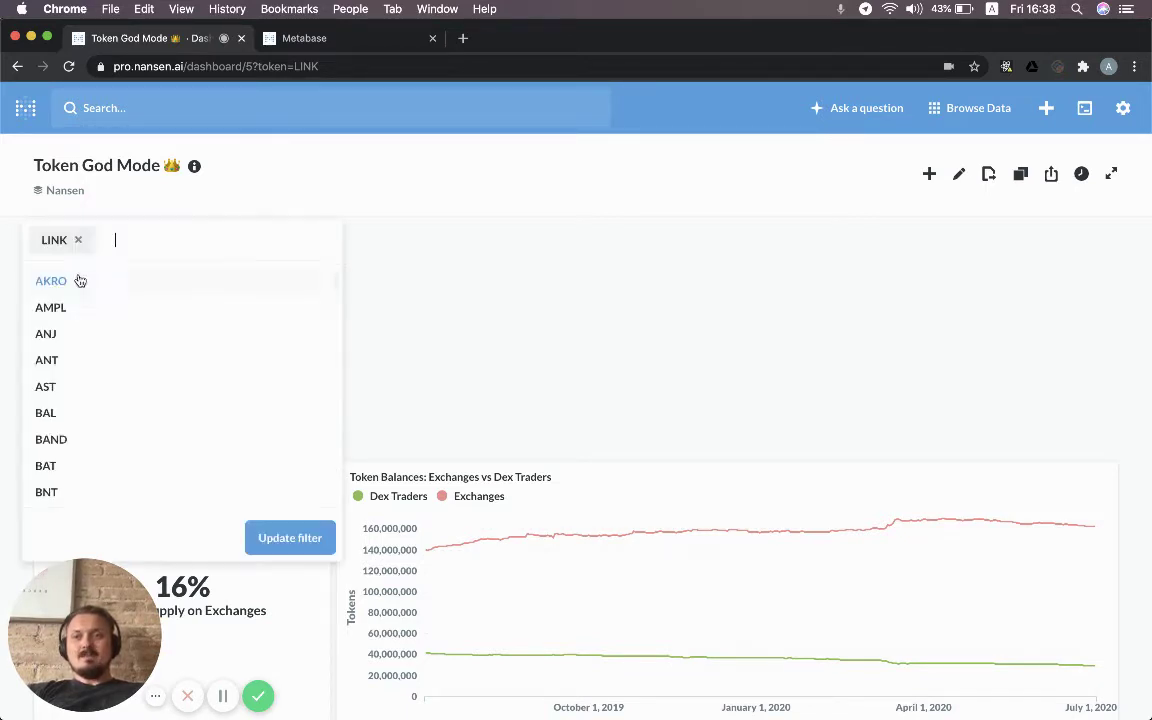
Sort LINK's 7-day Balance Changes by Change, biggest outflows first, and highlight the Chainlink: Team label
{"action": "left_click", "coordinate": [519, 286]}
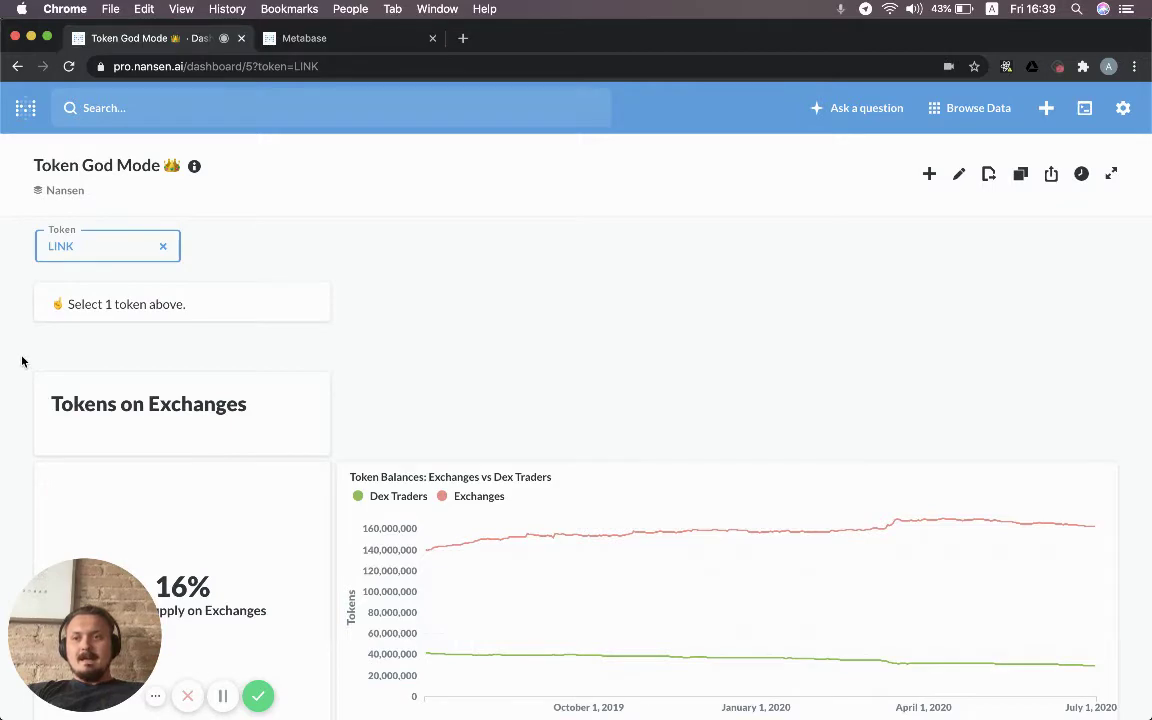
{"action": "scroll", "coordinate": [22, 361], "scroll_direction": "down", "scroll_amount": 3}
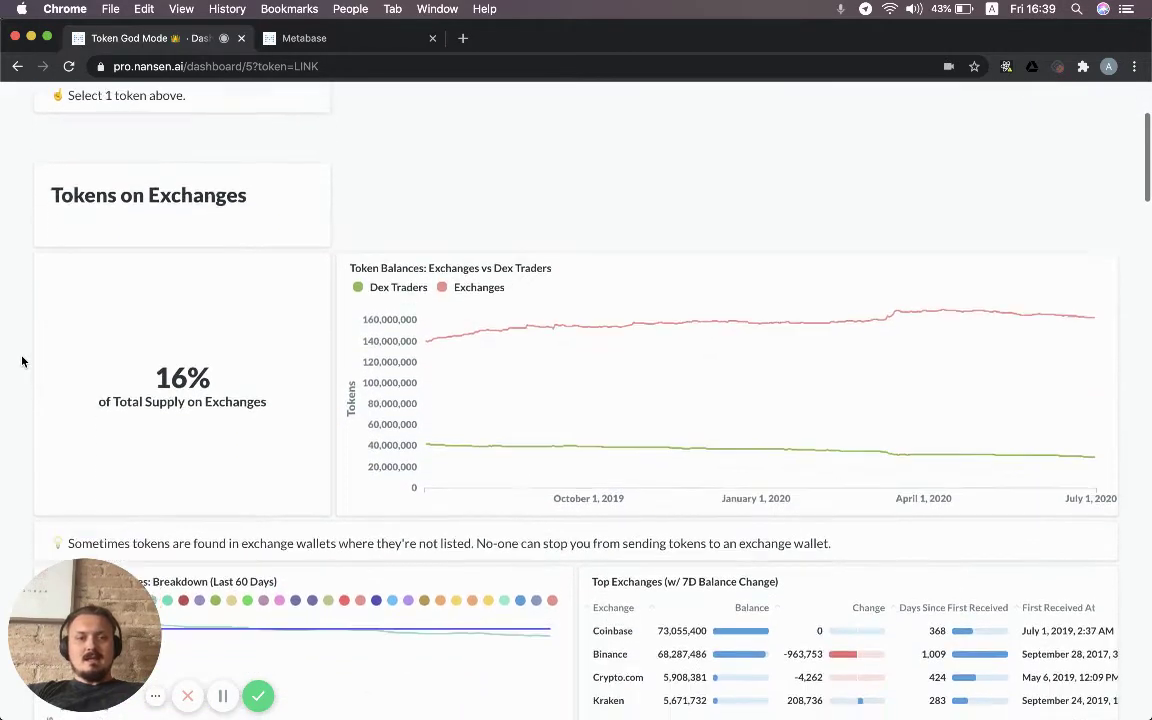
{"action": "scroll", "coordinate": [22, 361], "scroll_direction": "down", "scroll_amount": 1}
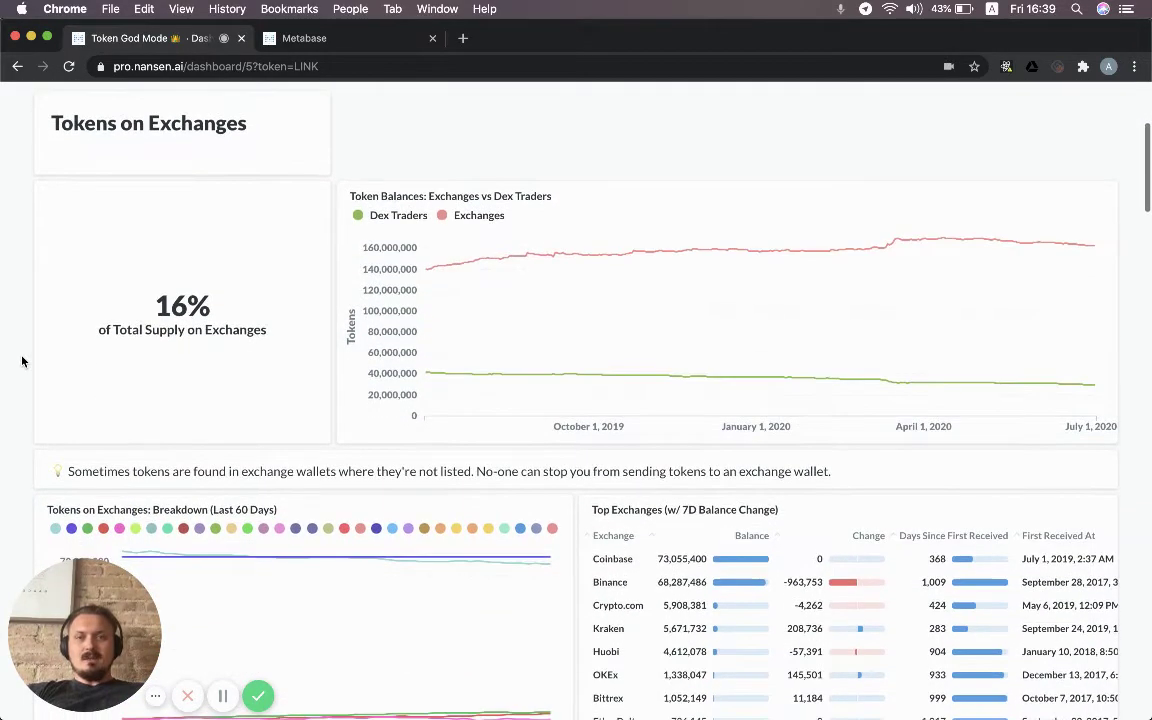
{"action": "scroll", "coordinate": [22, 361], "scroll_direction": "down", "scroll_amount": 8}
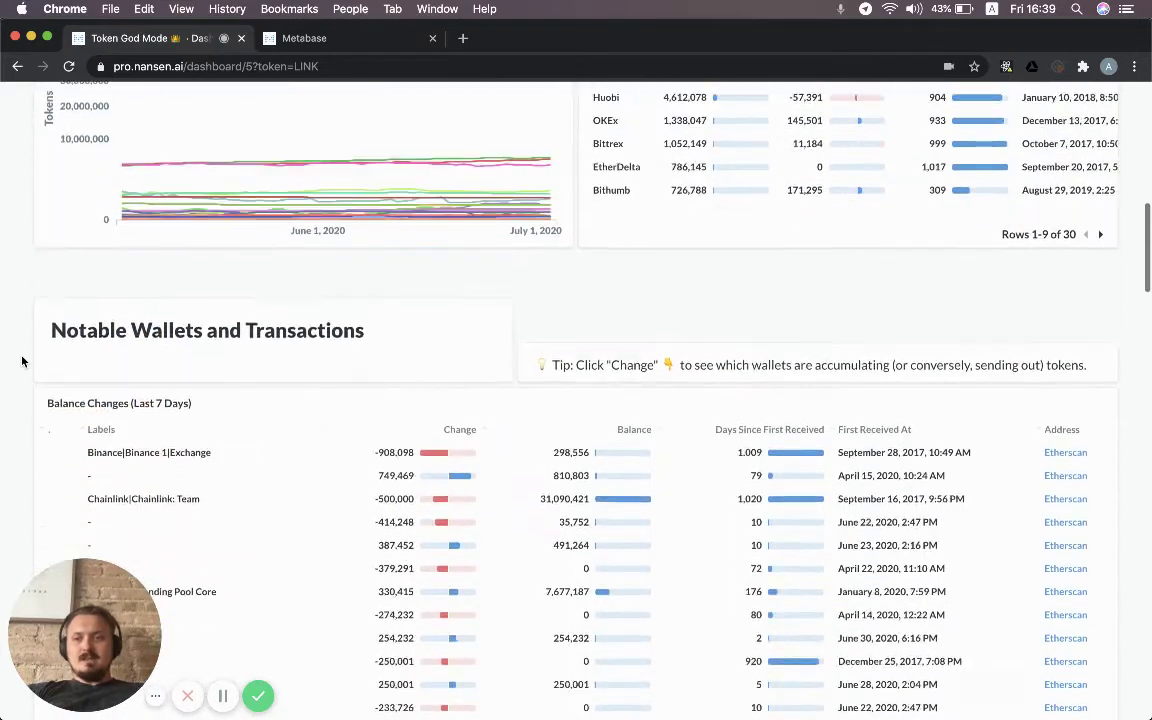
{"action": "scroll", "coordinate": [22, 361], "scroll_direction": "down", "scroll_amount": 4}
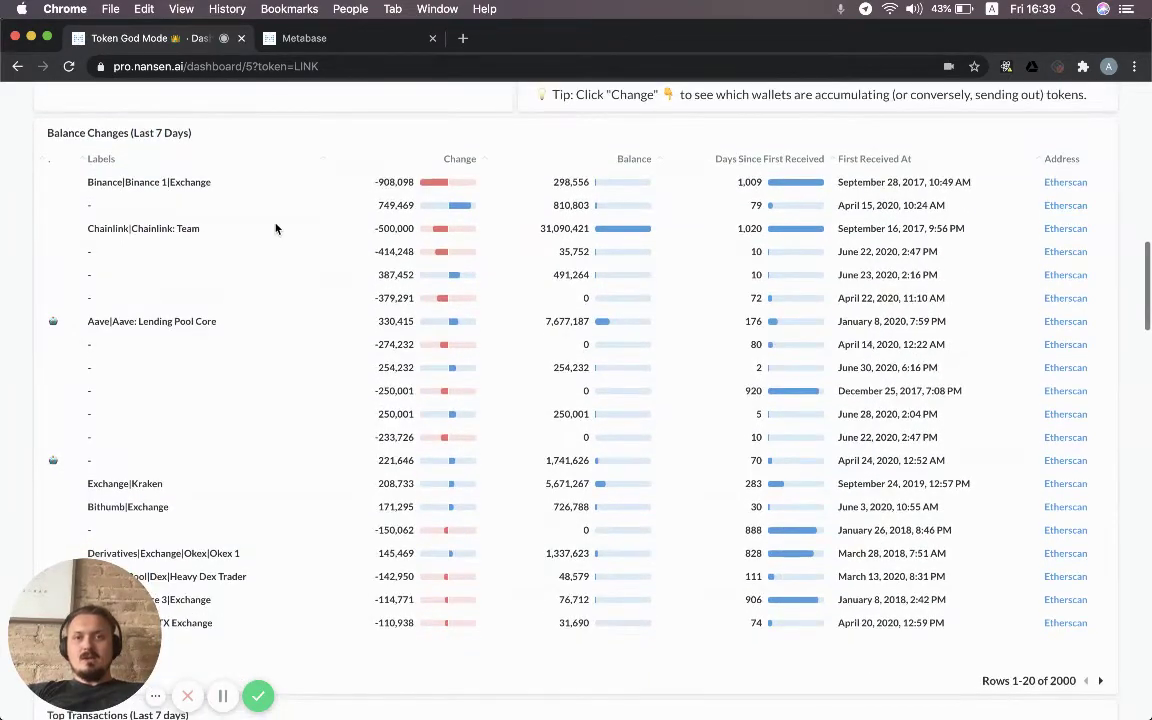
{"action": "left_click", "coordinate": [459, 158]}
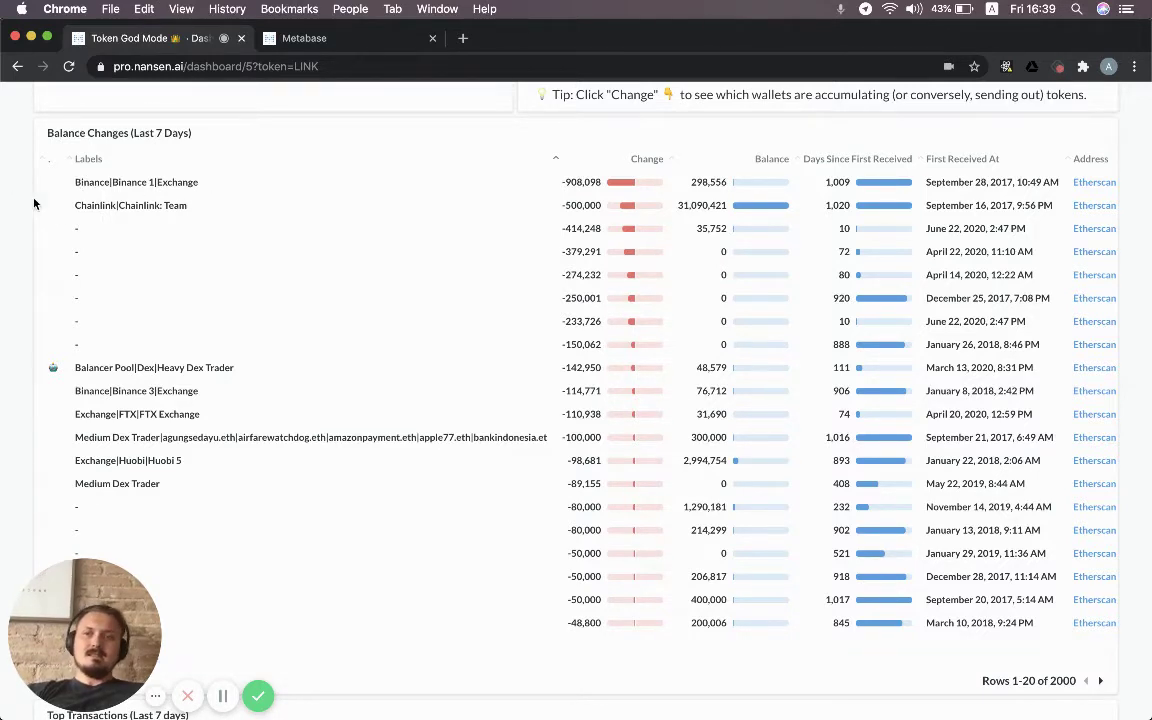
{"action": "left_click_drag", "start_coordinate": [68, 200], "coordinate": [227, 211]}
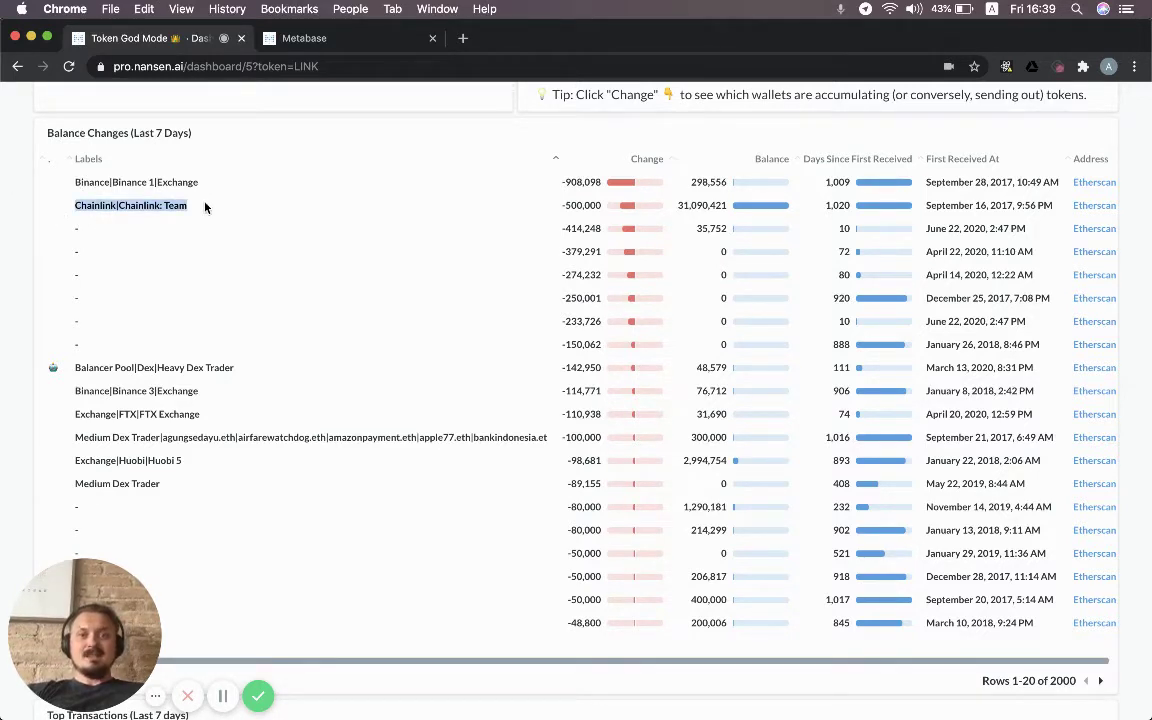
{"action": "left_click", "coordinate": [206, 206]}
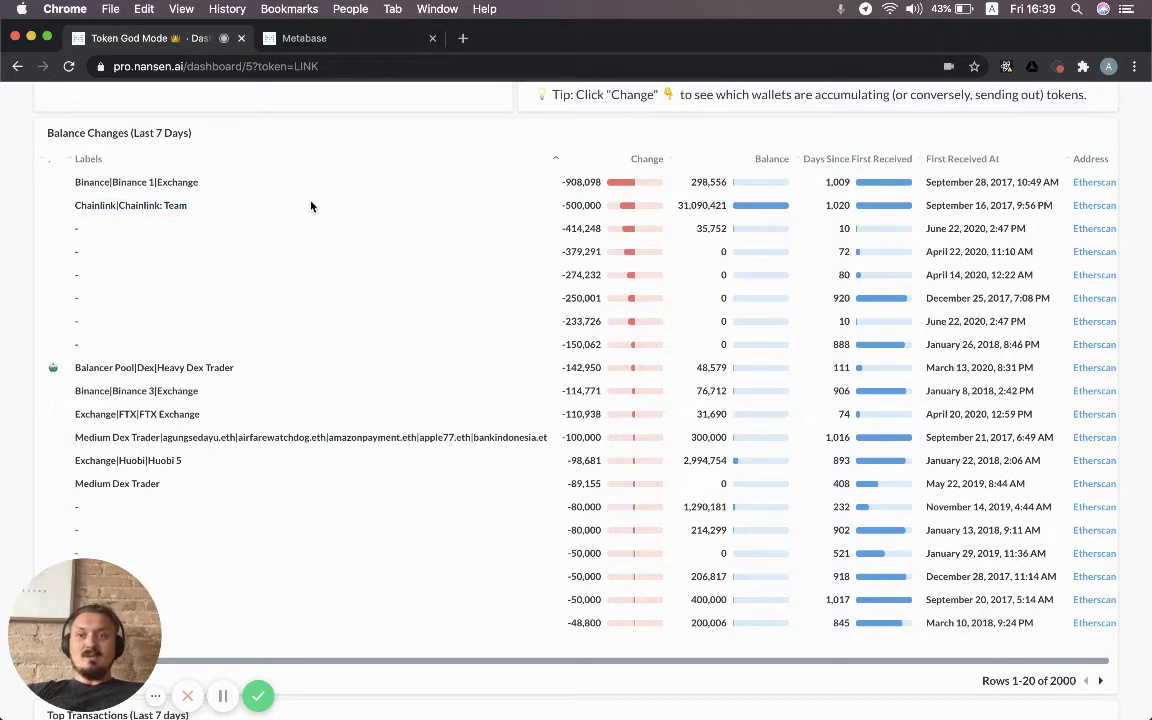
Re-sort Balance Changes to largest inflows first and highlight the Aave: Lending Pool Core label
{"action": "left_click", "coordinate": [640, 159]}
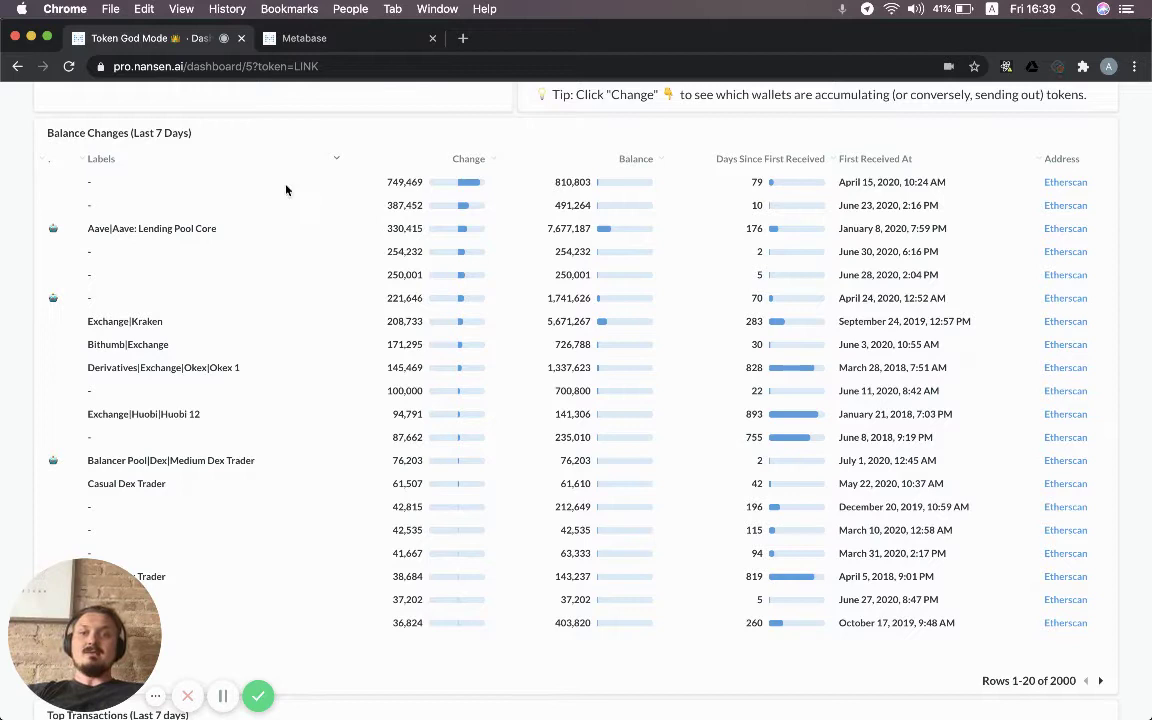
{"action": "double_click", "coordinate": [97, 228]}
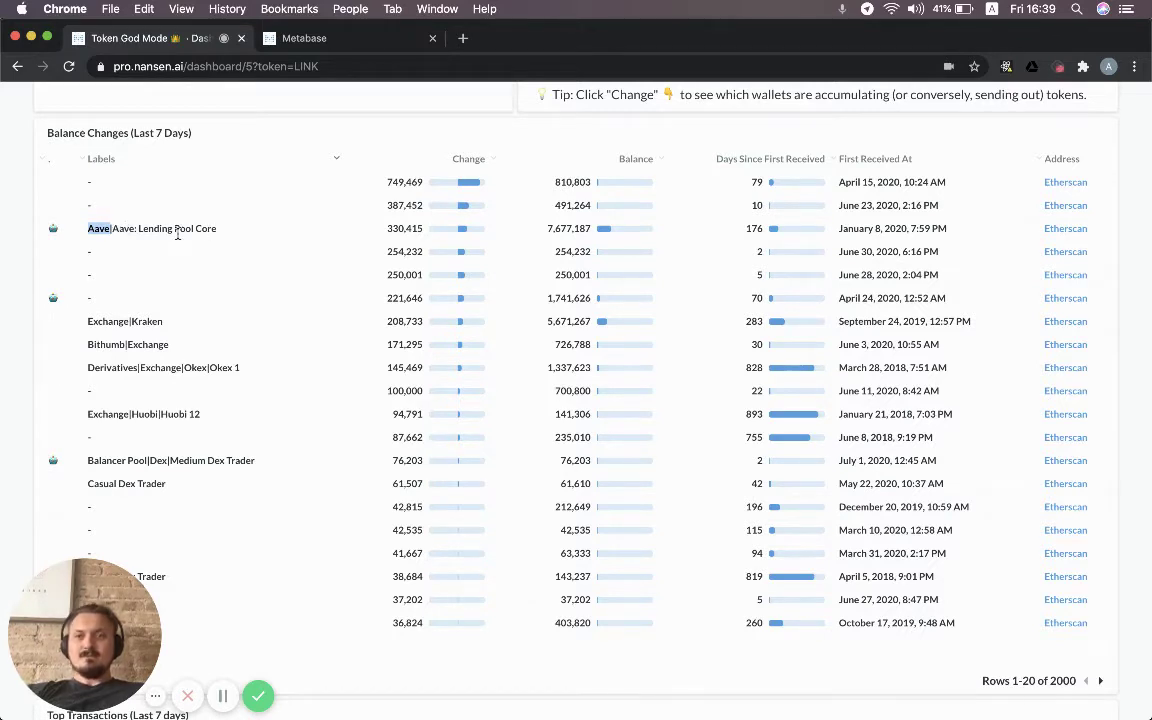
{"action": "left_click_drag", "start_coordinate": [113, 229], "coordinate": [211, 227]}
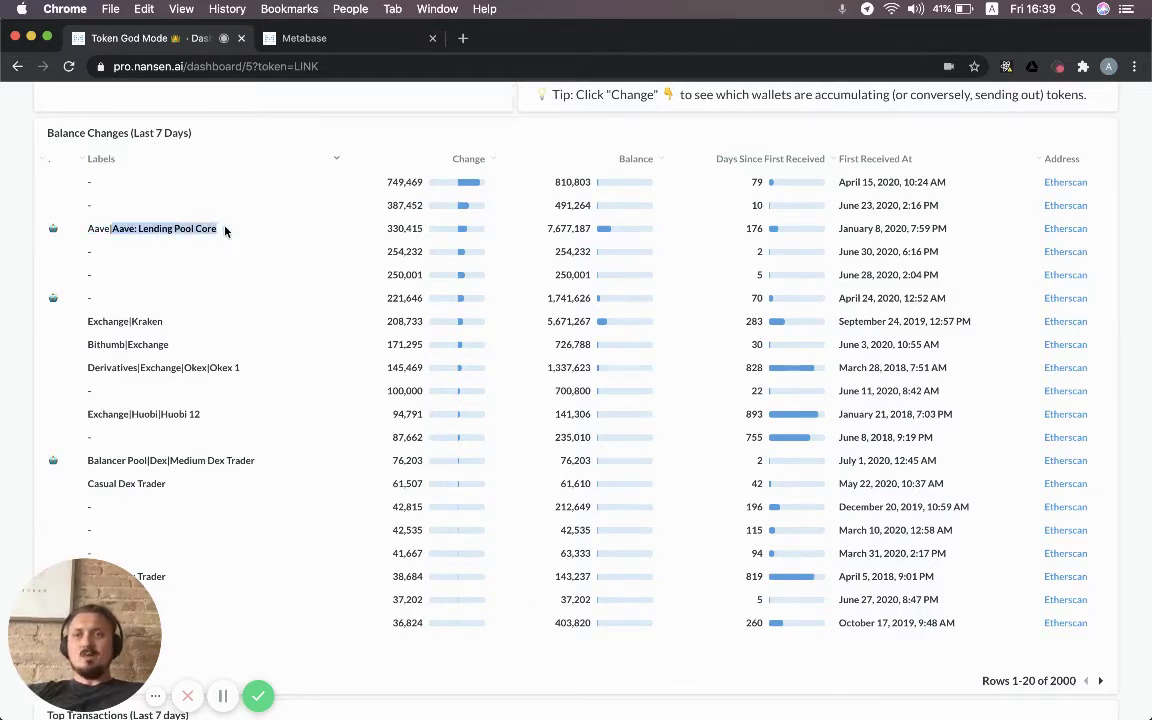
{"action": "left_click", "coordinate": [205, 229]}
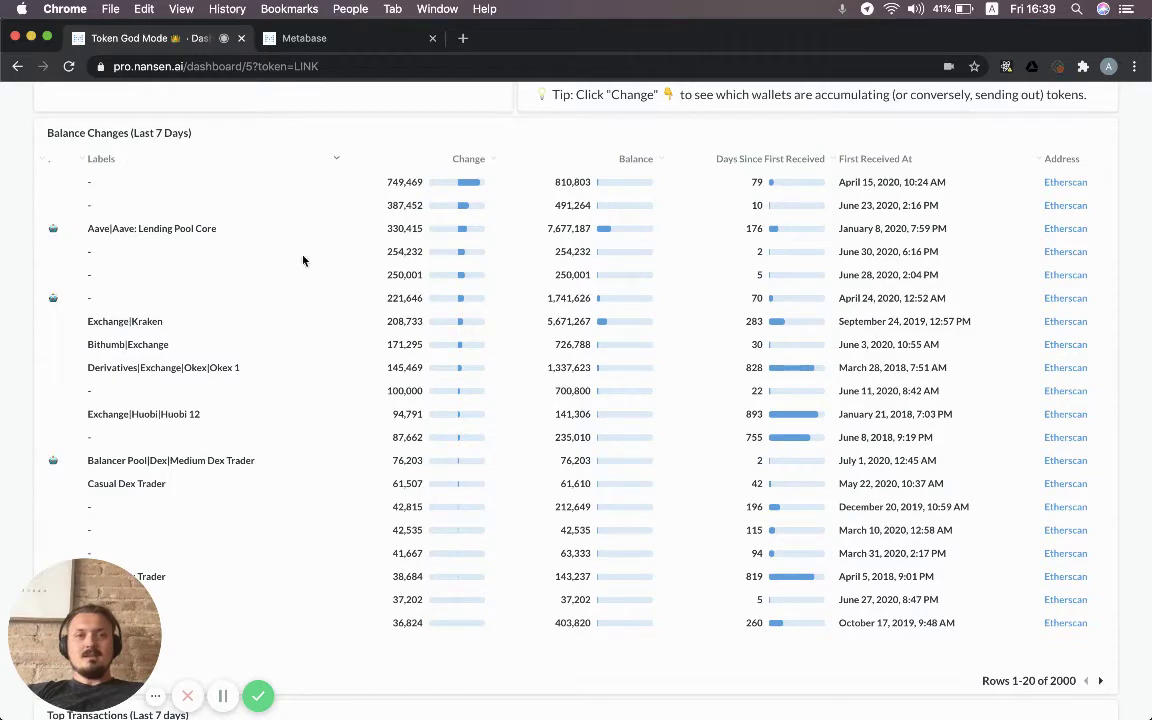
Open the Aave: Lending Pool Core address on Etherscan and scroll its contract page
{"action": "left_click", "coordinate": [1064, 229]}
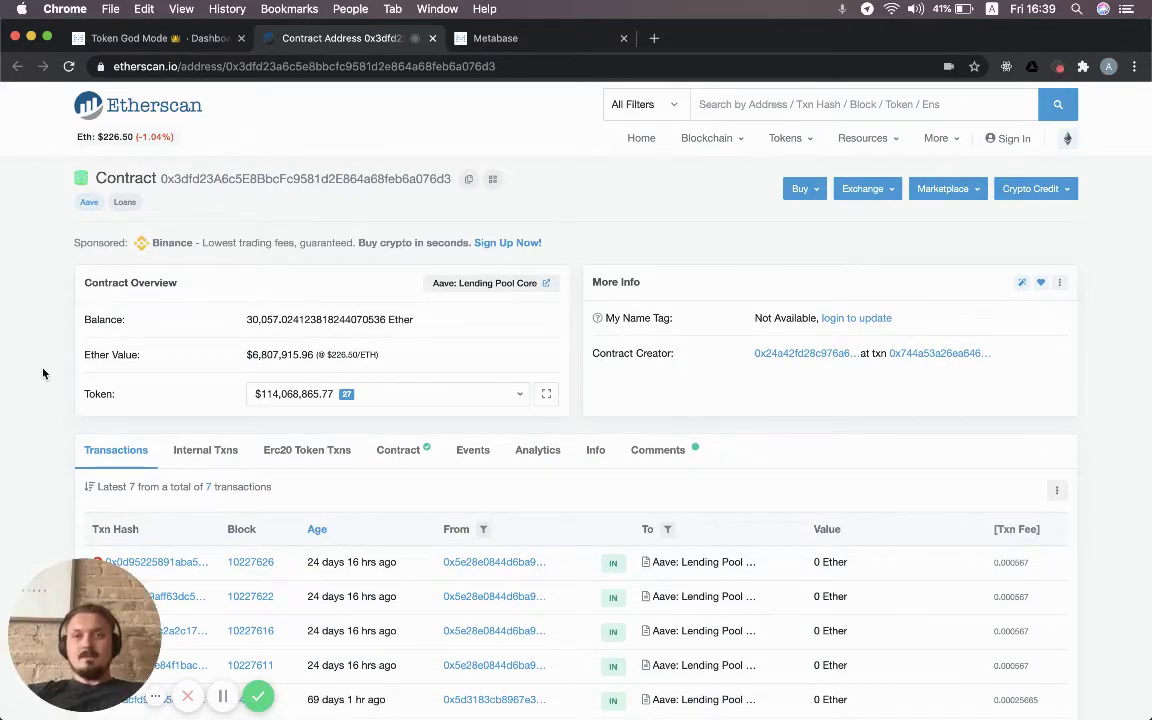
{"action": "scroll", "coordinate": [42, 360], "scroll_direction": "down", "scroll_amount": 2}
{"action": "scroll", "coordinate": [43, 373], "scroll_direction": "down", "scroll_amount": 2}
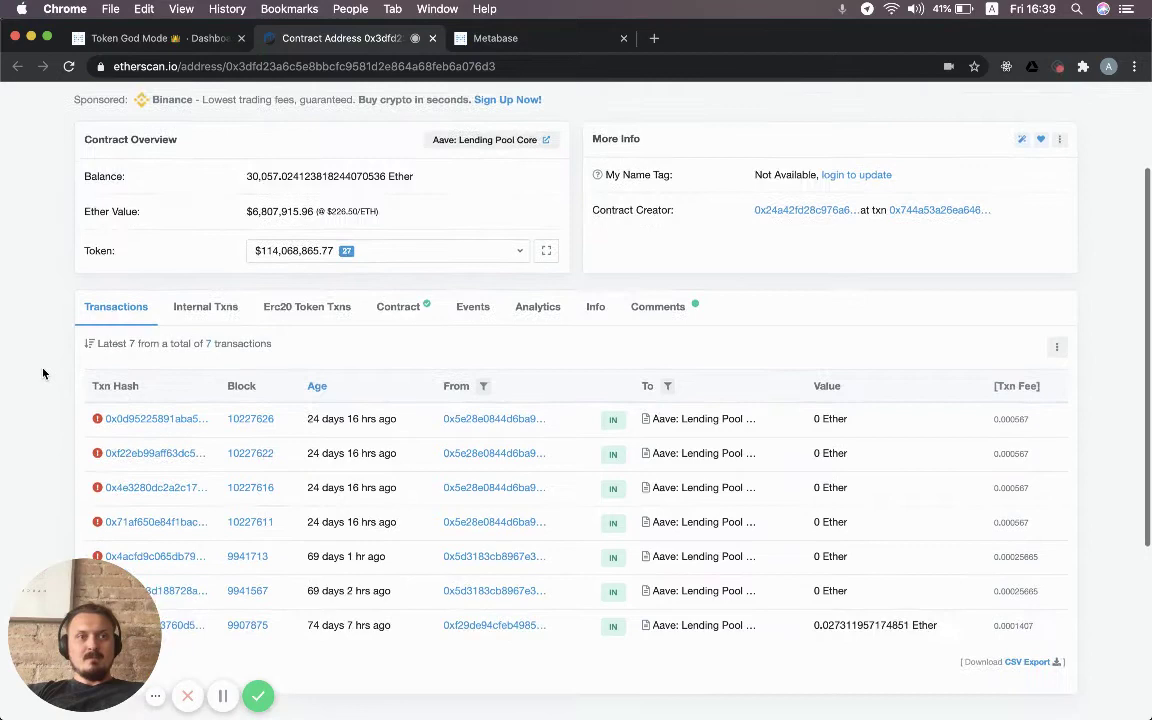
{"action": "scroll", "coordinate": [43, 372], "scroll_direction": "down", "scroll_amount": 1}
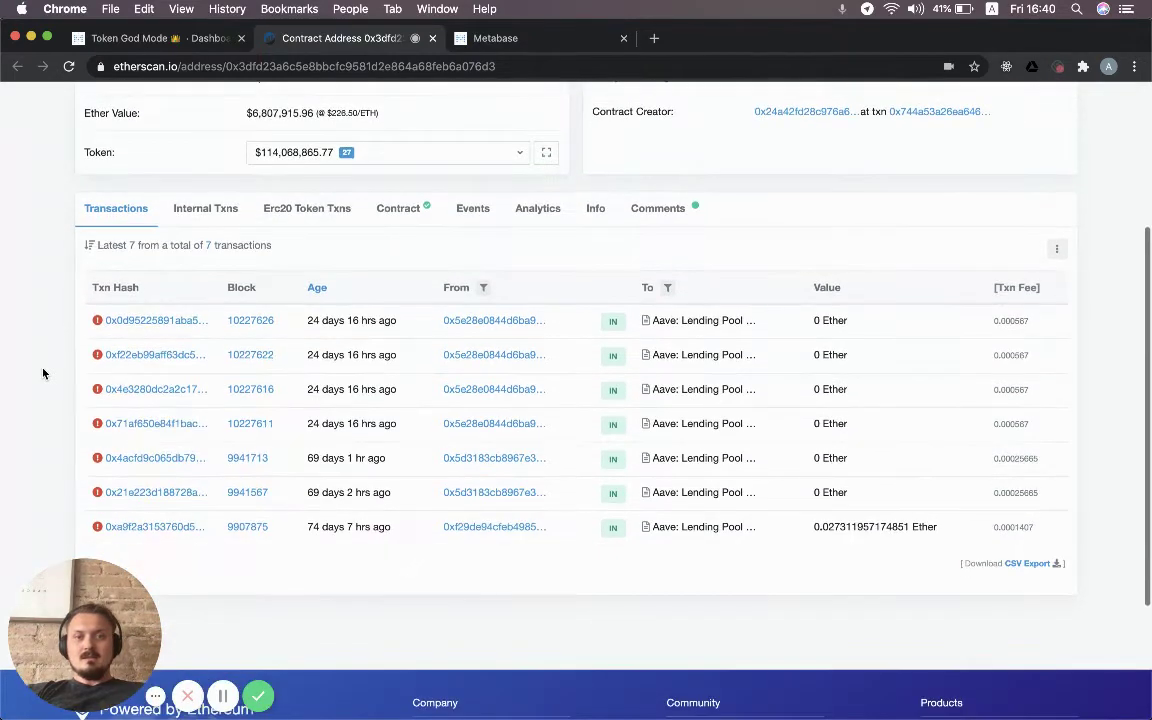
{"action": "scroll", "coordinate": [44, 327], "scroll_direction": "up", "scroll_amount": 1}
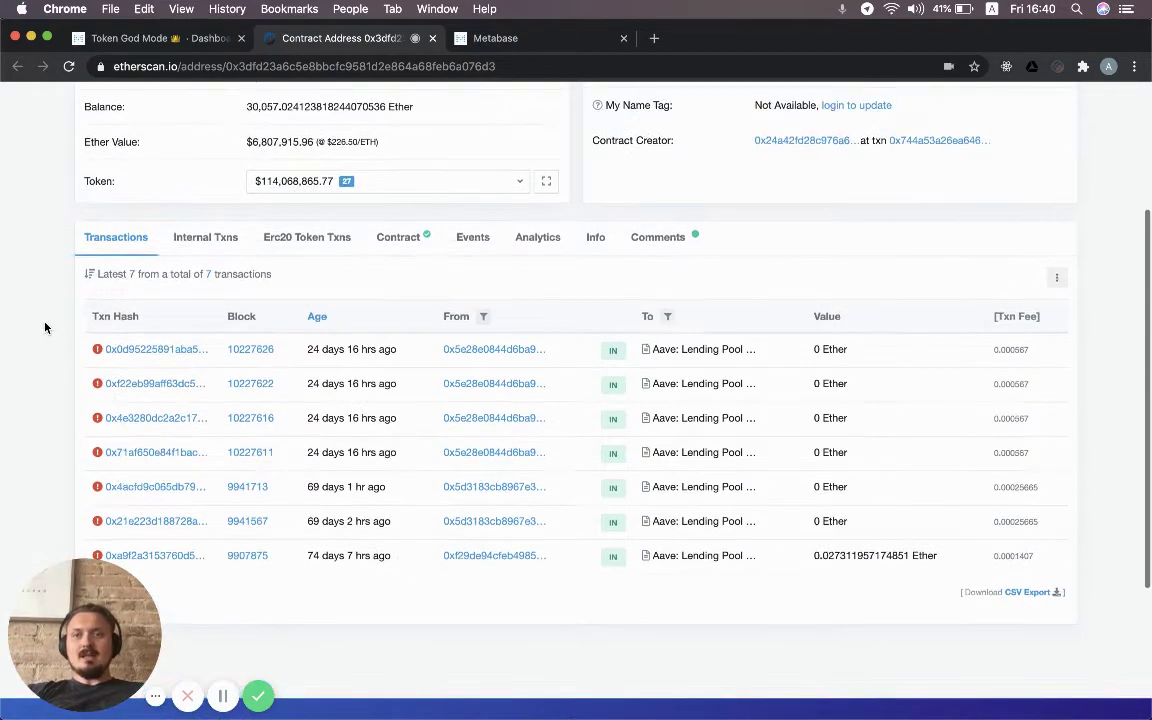
View the contract's ERC-20 token transfers and select its address in the URL bar
{"action": "left_click", "coordinate": [306, 240]}
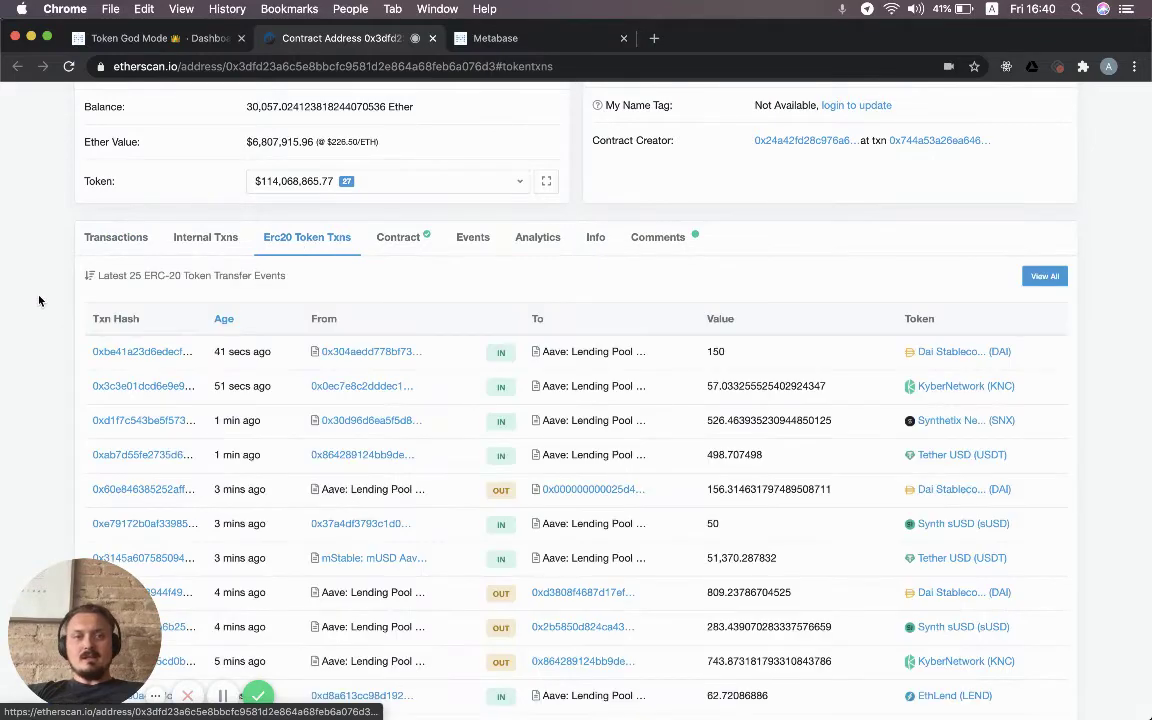
{"action": "scroll", "coordinate": [39, 301], "scroll_direction": "up", "scroll_amount": 1}
{"action": "scroll", "coordinate": [39, 301], "scroll_direction": "up", "scroll_amount": 3}
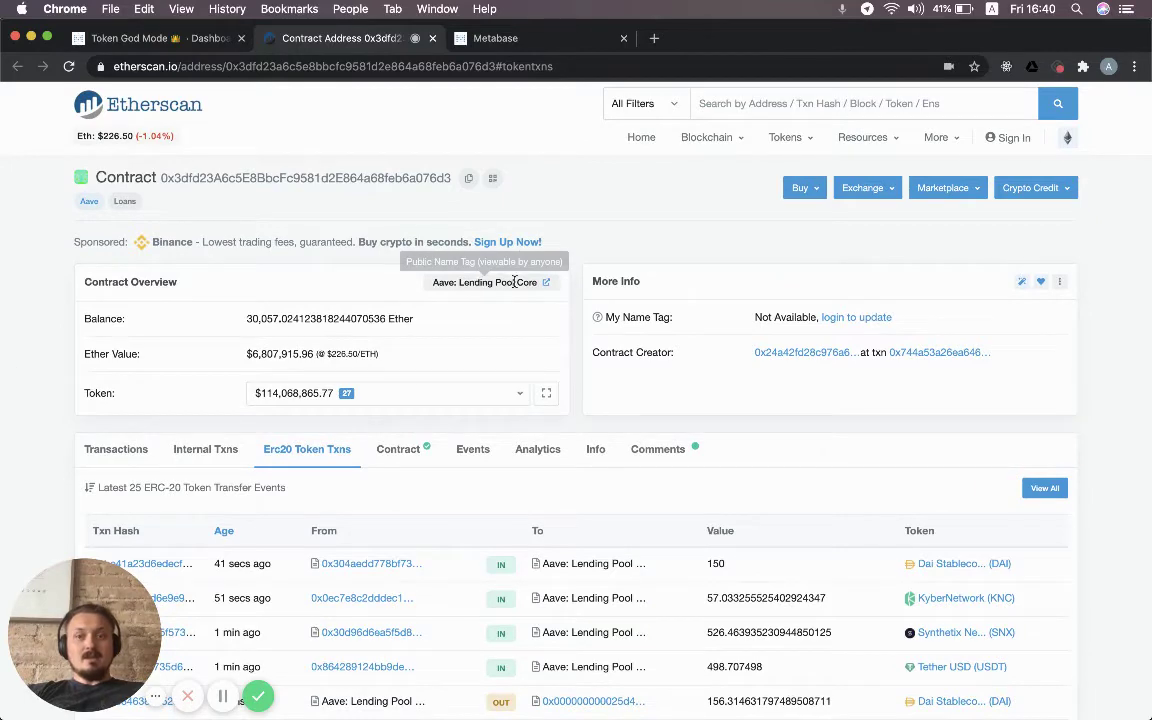
{"action": "scroll", "coordinate": [15, 280], "scroll_direction": "up", "scroll_amount": 1}
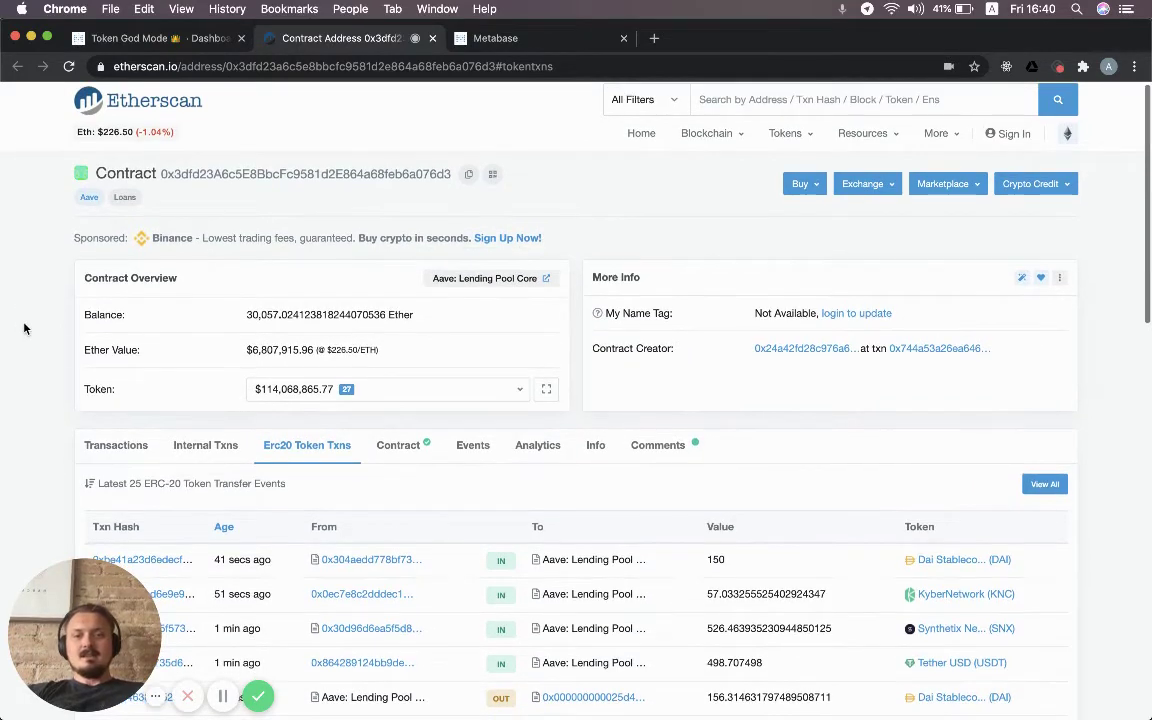
{"action": "scroll", "coordinate": [24, 328], "scroll_direction": "down", "scroll_amount": 2}
{"action": "scroll", "coordinate": [24, 328], "scroll_direction": "down", "scroll_amount": 3}
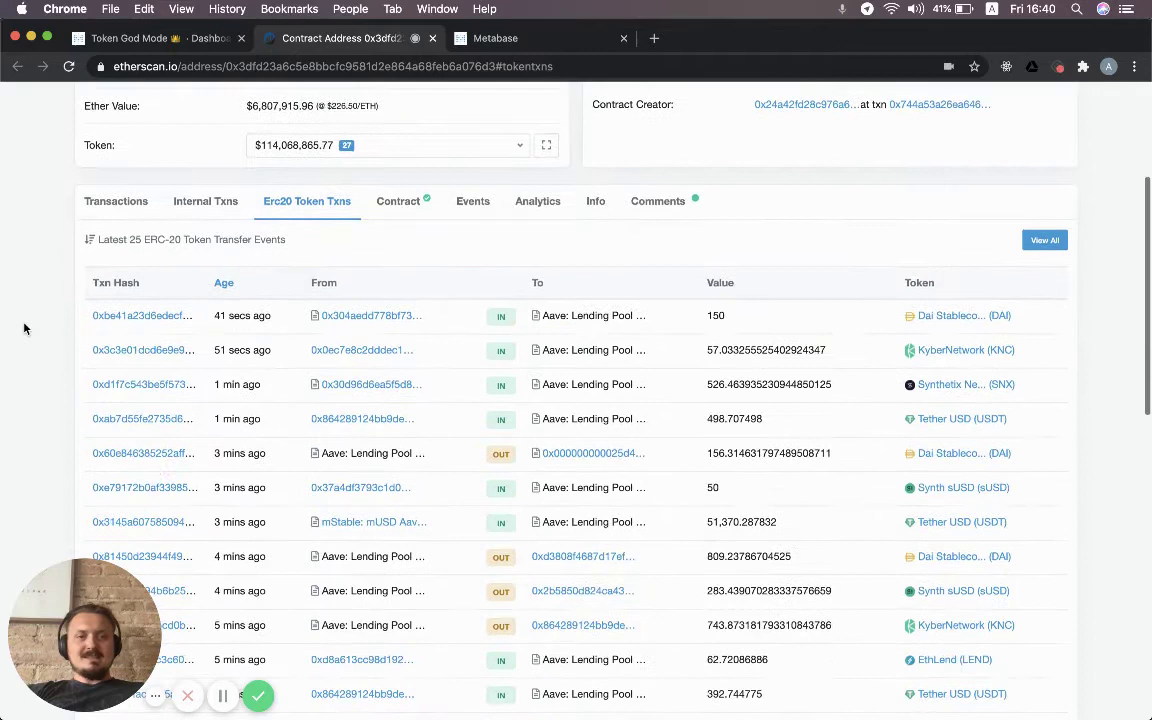
{"action": "scroll", "coordinate": [24, 328], "scroll_direction": "up", "scroll_amount": 4}
{"action": "scroll", "coordinate": [24, 328], "scroll_direction": "up", "scroll_amount": 2}
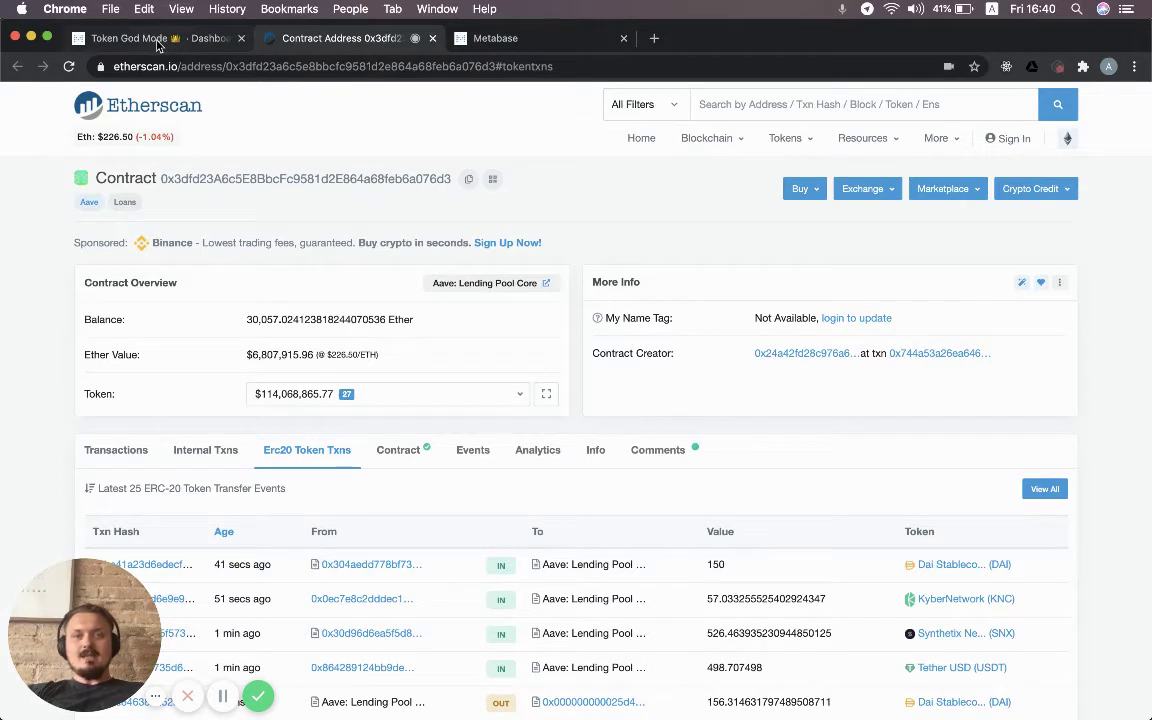
{"action": "double_click", "coordinate": [393, 66]}
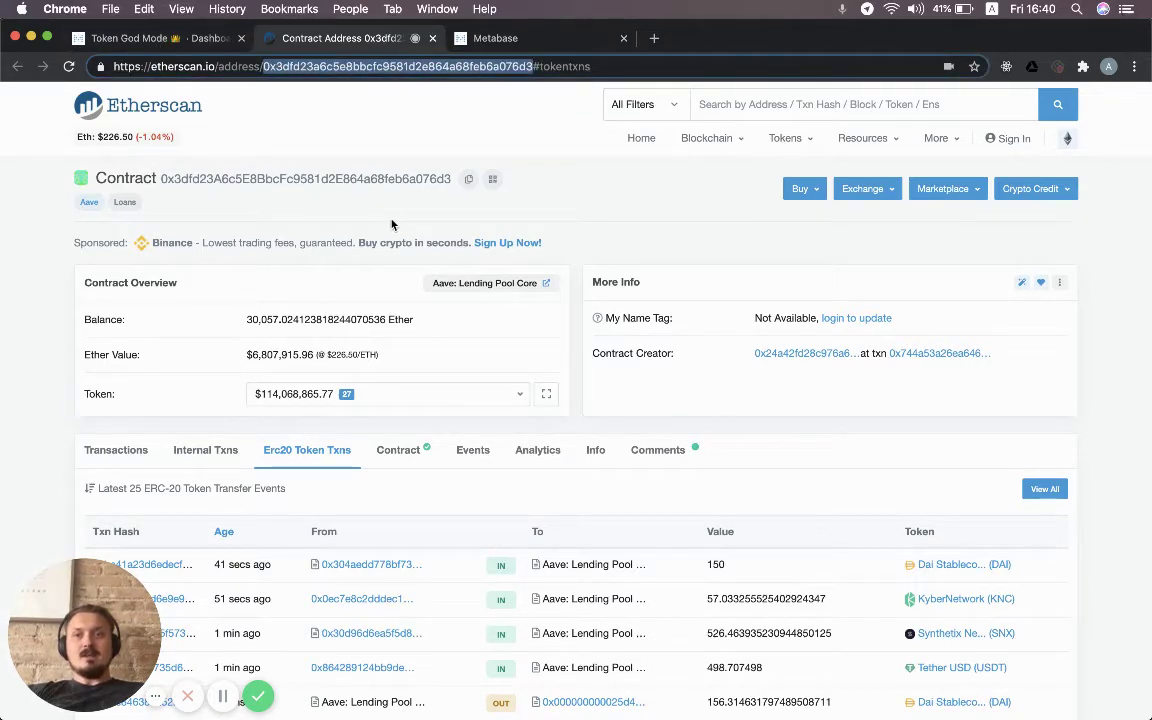
Open Wallet Profiler for Token and apply the pasted Aave Lending Pool Core address filter
{"action": "left_click", "coordinate": [524, 45]}
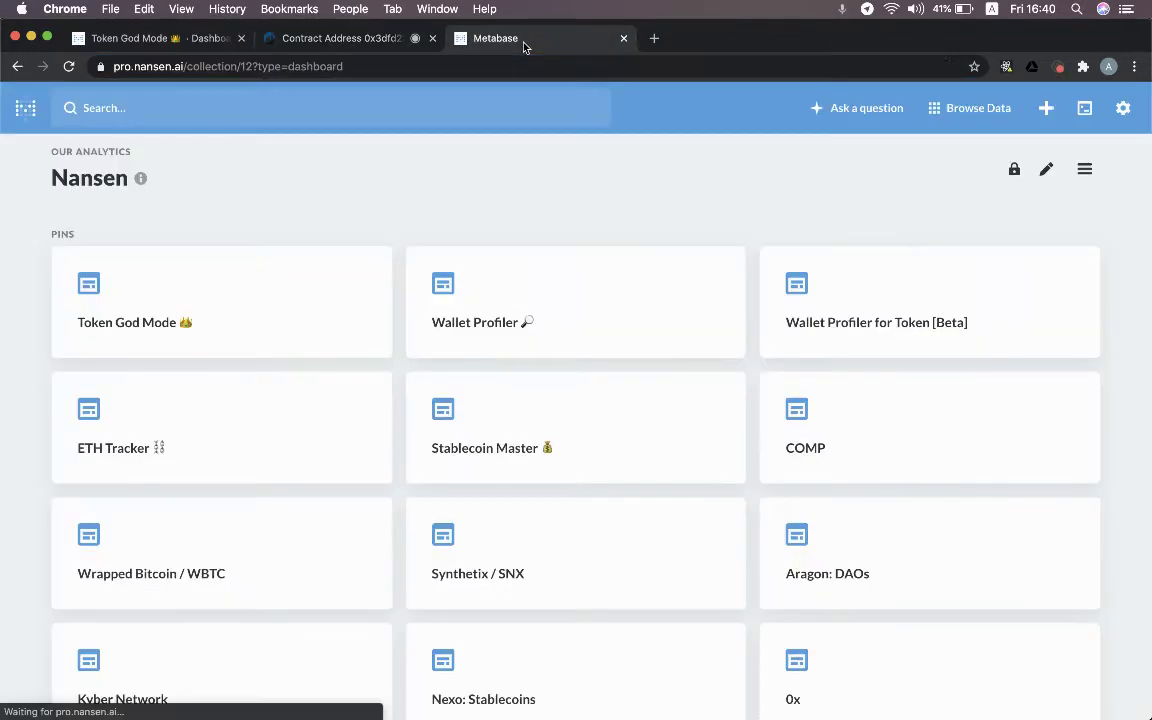
{"action": "left_click", "coordinate": [837, 329]}
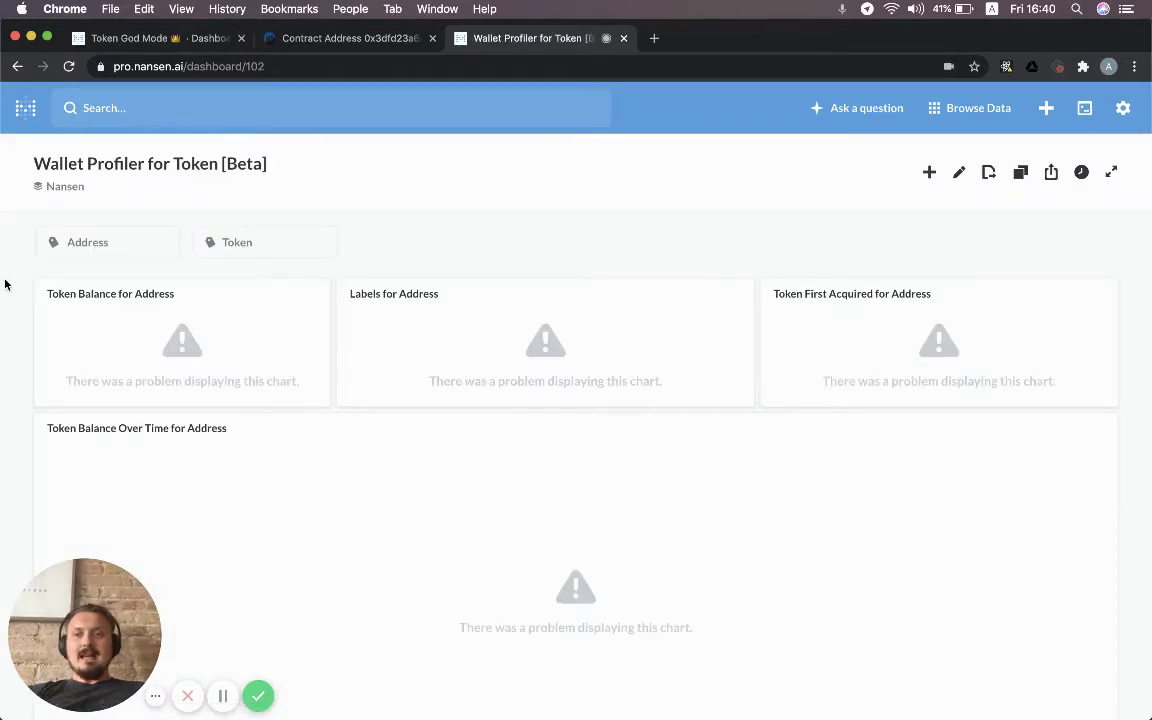
{"action": "left_click", "coordinate": [93, 243]}
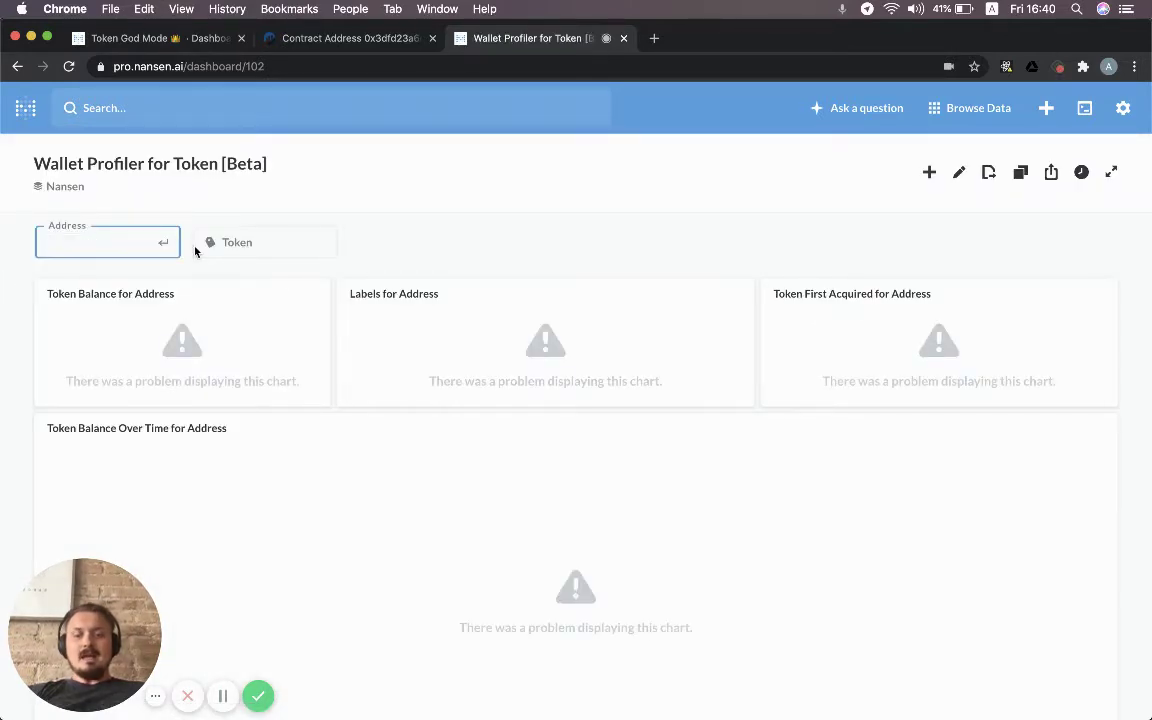
{"action": "key", "text": "super+v"}
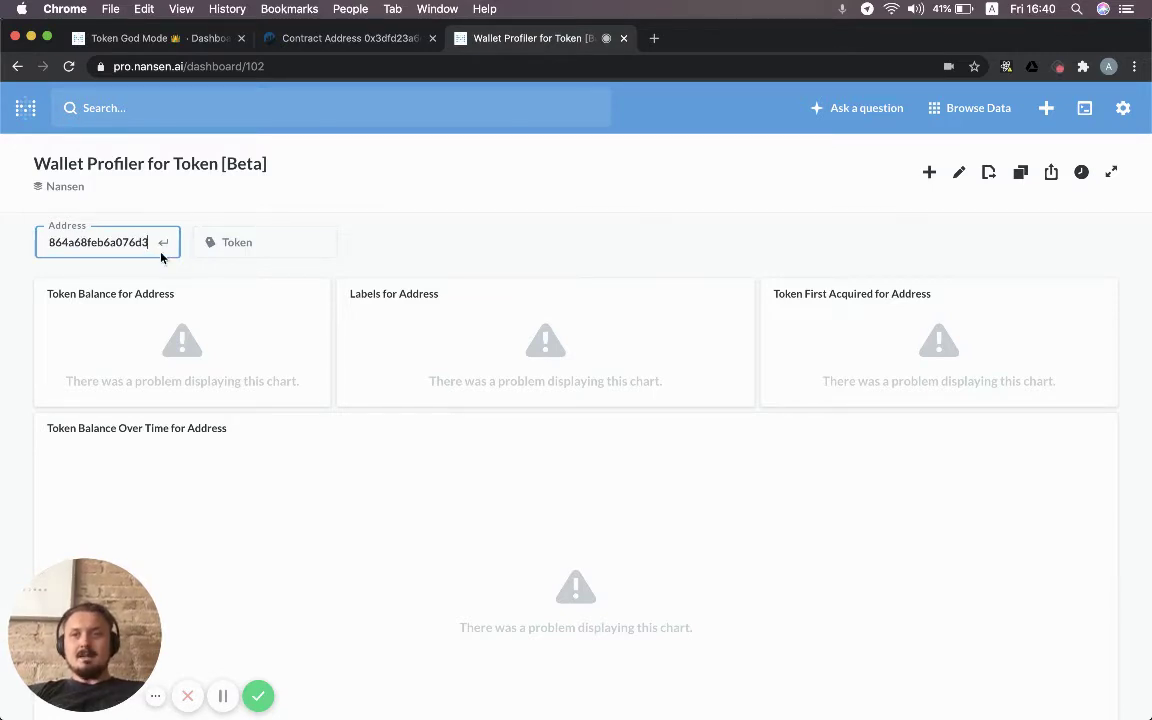
{"action": "key", "text": "Return"}
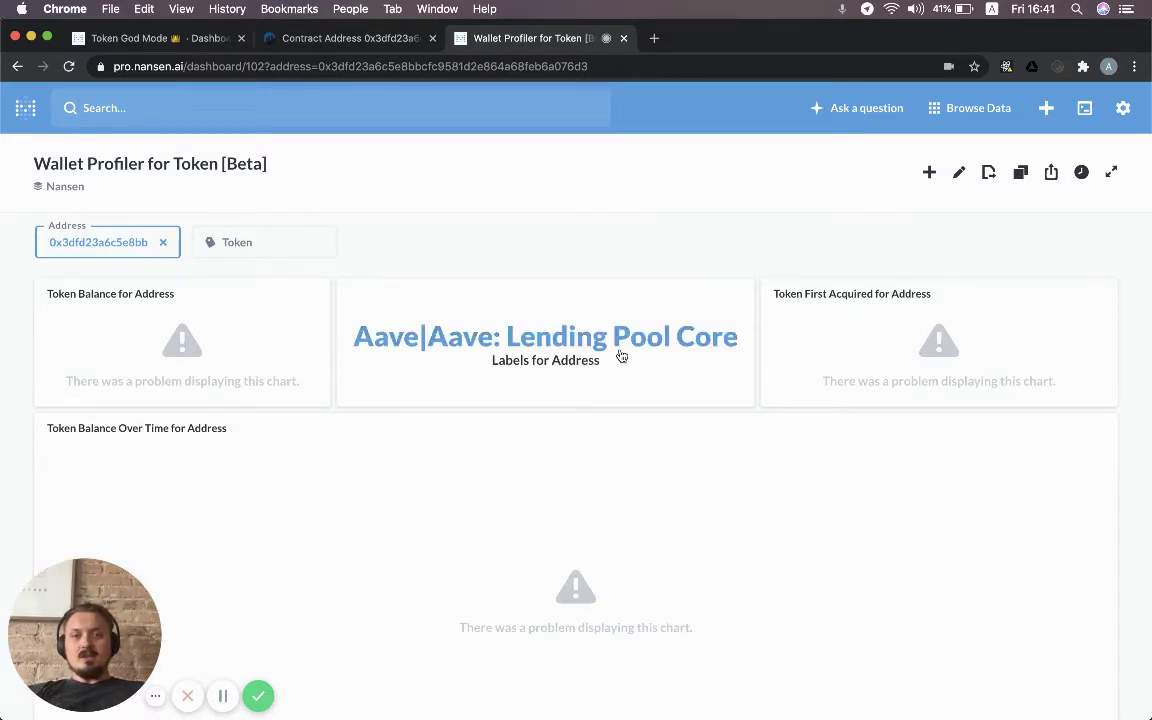
Add a LINK token filter to the profiler
{"action": "left_click", "coordinate": [235, 246]}
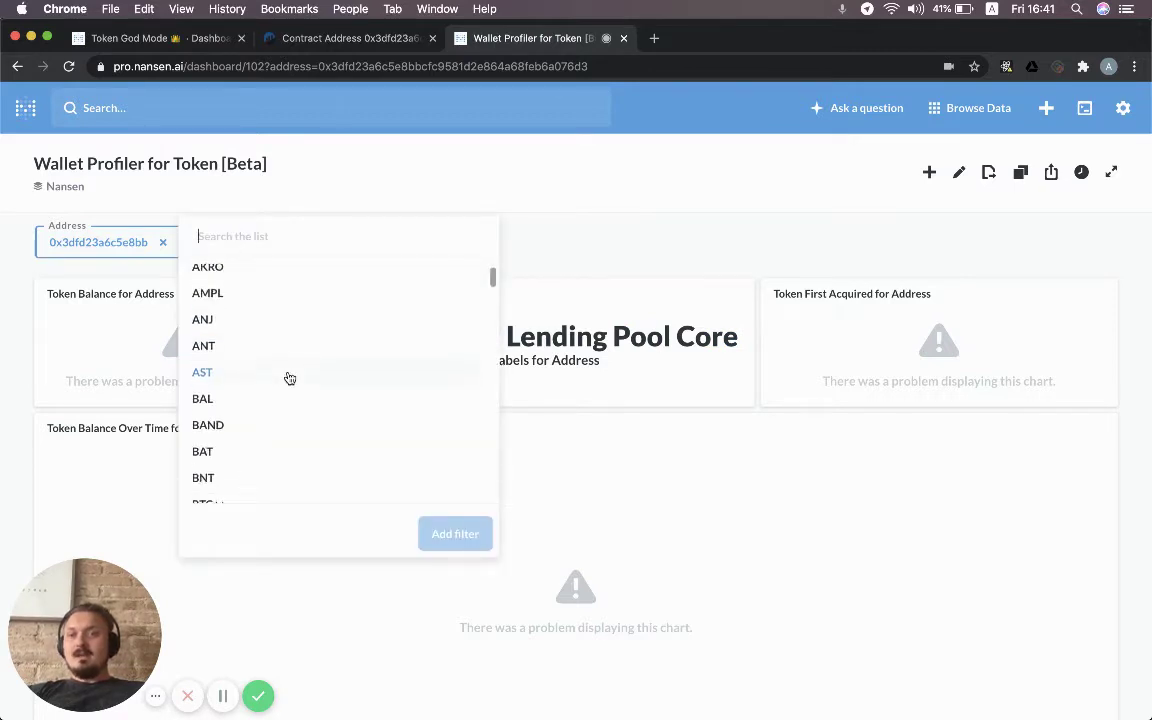
{"action": "scroll", "coordinate": [289, 378], "scroll_direction": "down", "scroll_amount": 2}
{"action": "scroll", "coordinate": [289, 378], "scroll_direction": "down", "scroll_amount": 6}
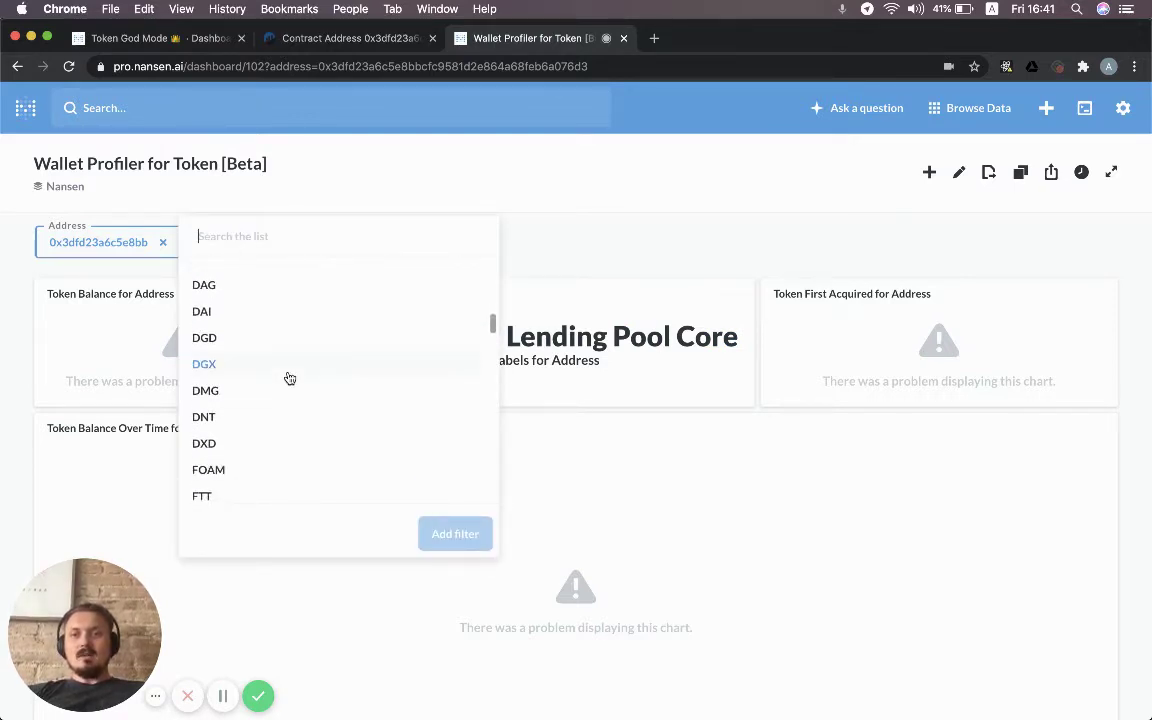
{"action": "scroll", "coordinate": [289, 378], "scroll_direction": "down", "scroll_amount": 5}
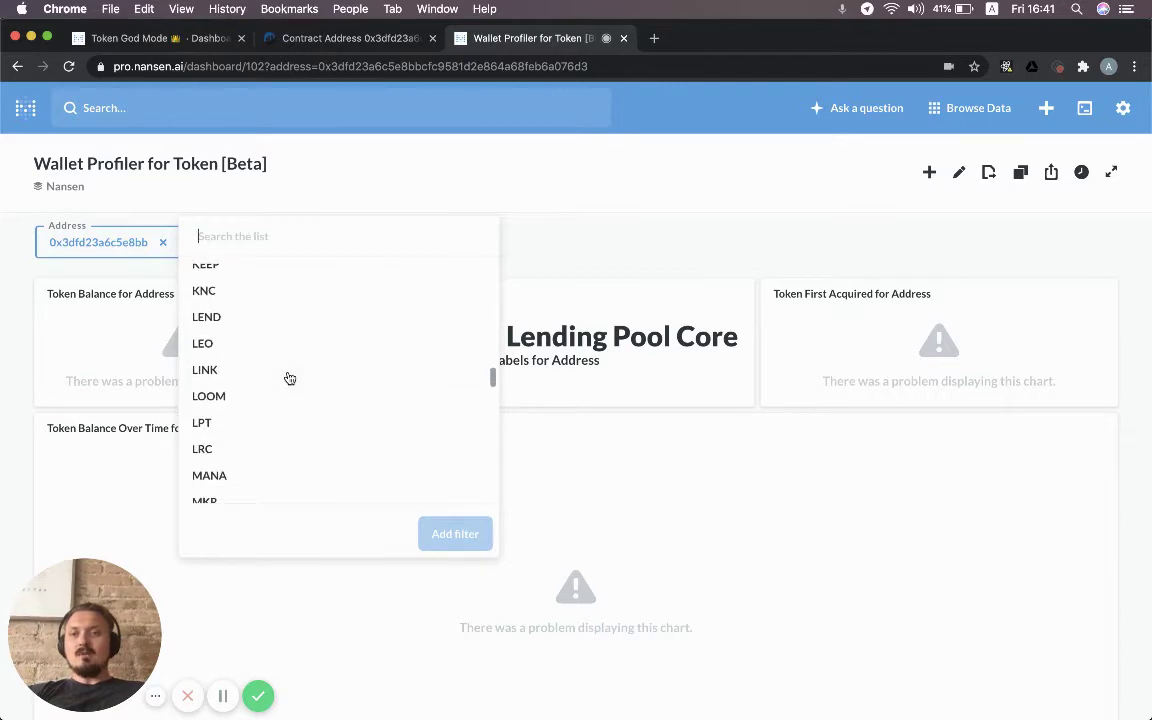
{"action": "left_click", "coordinate": [213, 374]}
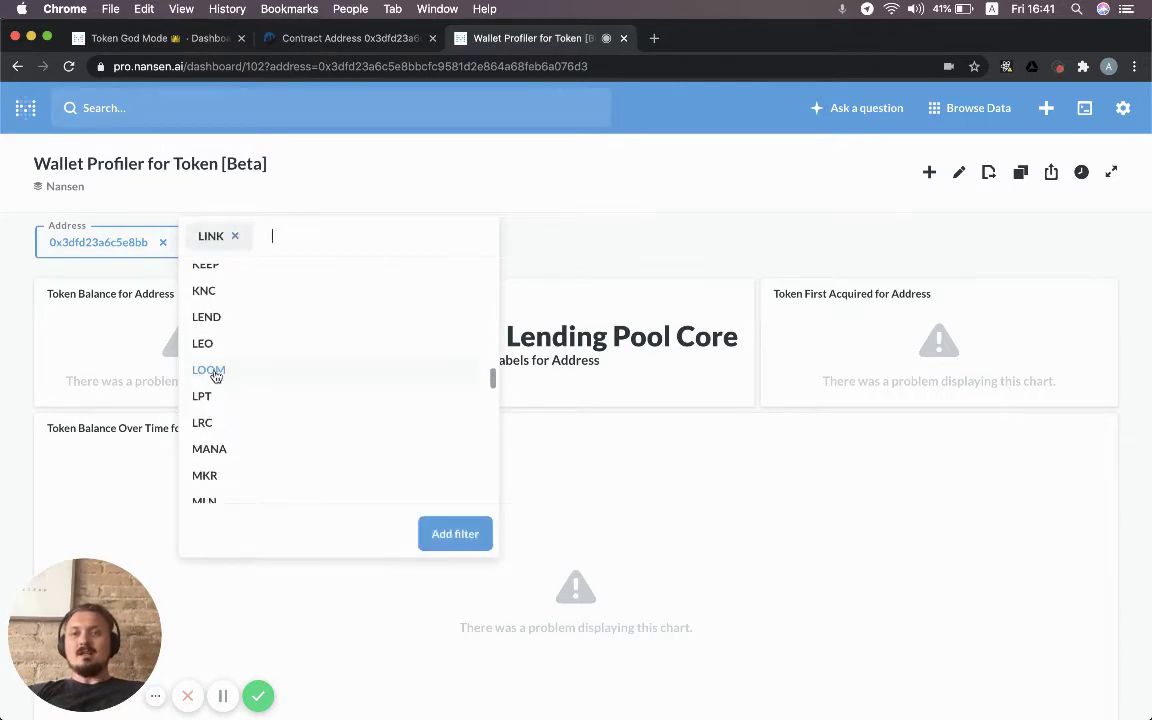
{"action": "left_click", "coordinate": [435, 533]}
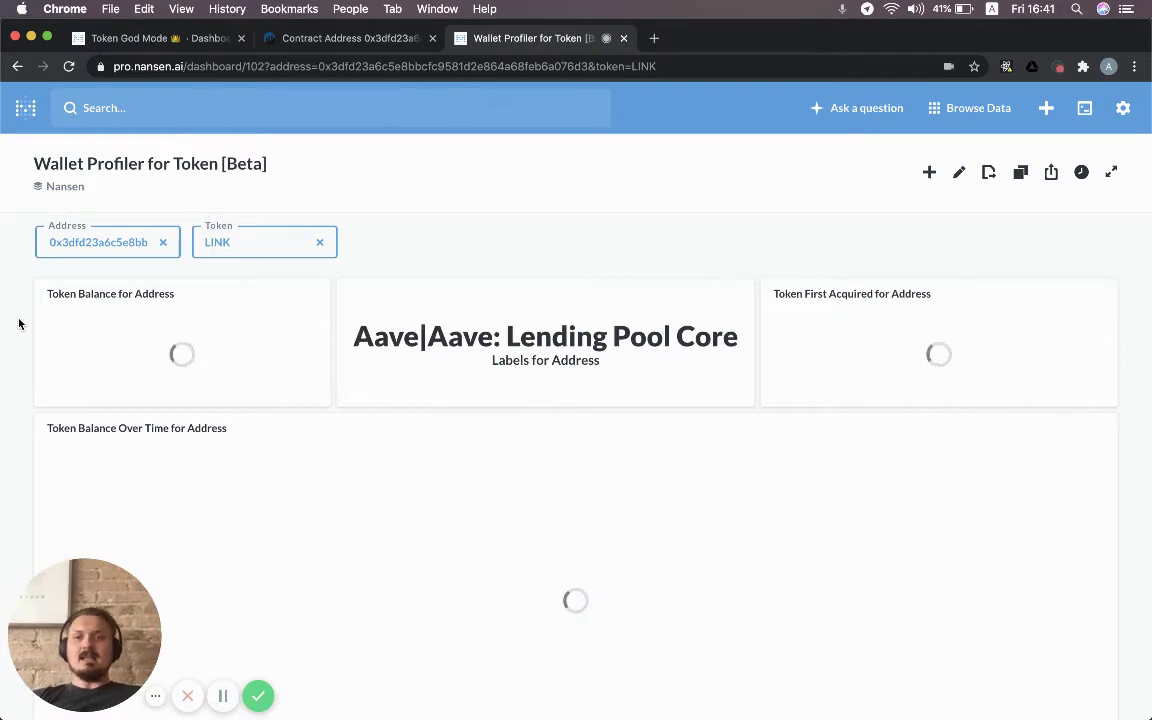
Scroll the profiler to review the 7,677,881.82 LINK balance, January 8, 2020 first-received date, and chart
{"action": "scroll", "coordinate": [19, 318], "scroll_direction": "down", "scroll_amount": 1}
{"action": "scroll", "coordinate": [19, 318], "scroll_direction": "down", "scroll_amount": 1}
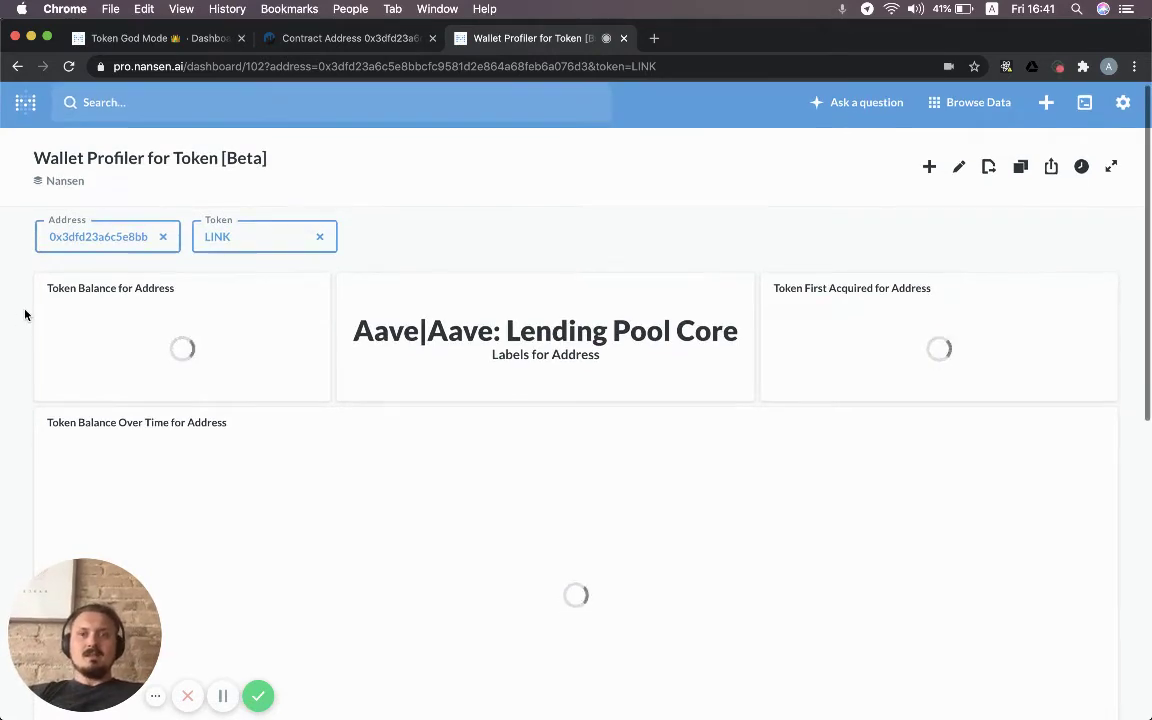
{"action": "scroll", "coordinate": [19, 318], "scroll_direction": "down", "scroll_amount": 2}
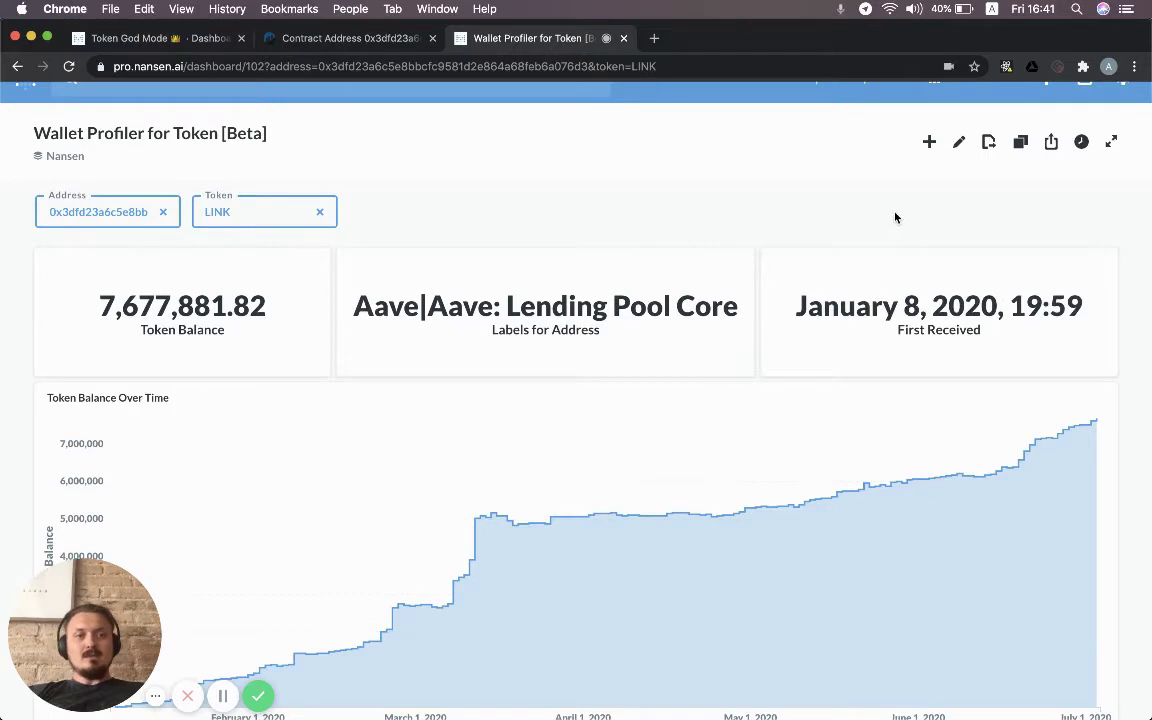
{"action": "scroll", "coordinate": [895, 216], "scroll_direction": "down", "scroll_amount": 1}
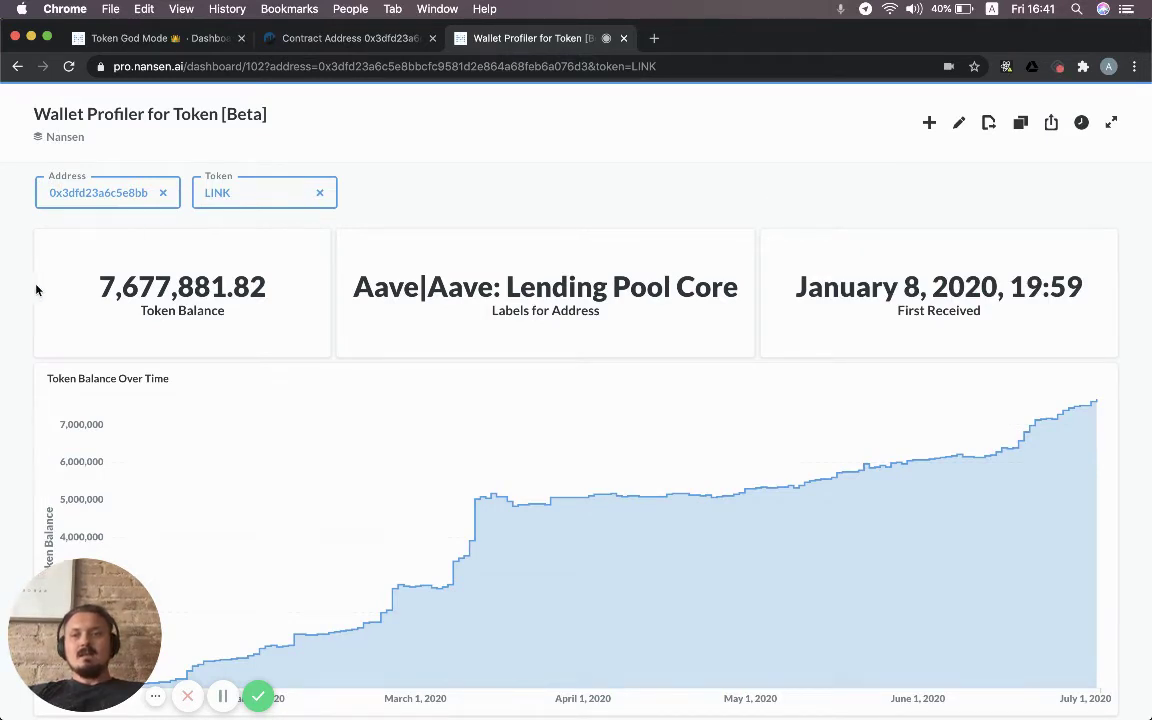
{"action": "scroll", "coordinate": [24, 296], "scroll_direction": "down", "scroll_amount": 1}
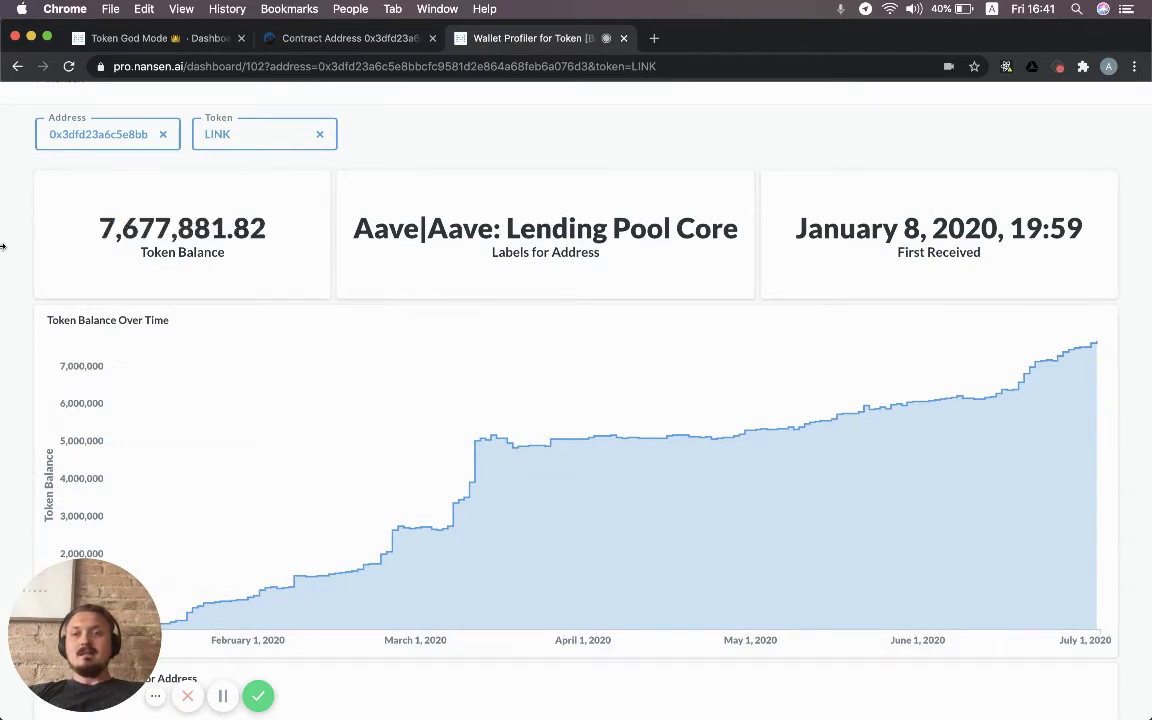
{"action": "scroll", "coordinate": [10, 260], "scroll_direction": "down", "scroll_amount": 1}
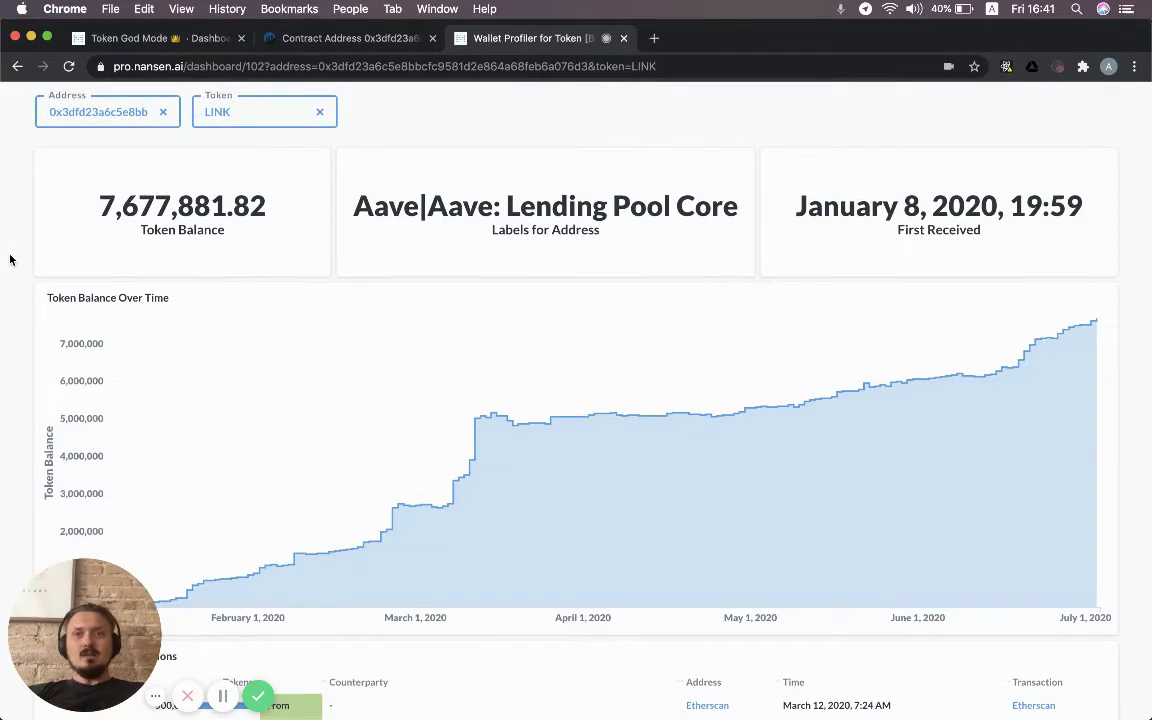
Load aave.com in a new browser tab
{"action": "key", "text": "super+t"}
{"action": "type", "text": "aave"}
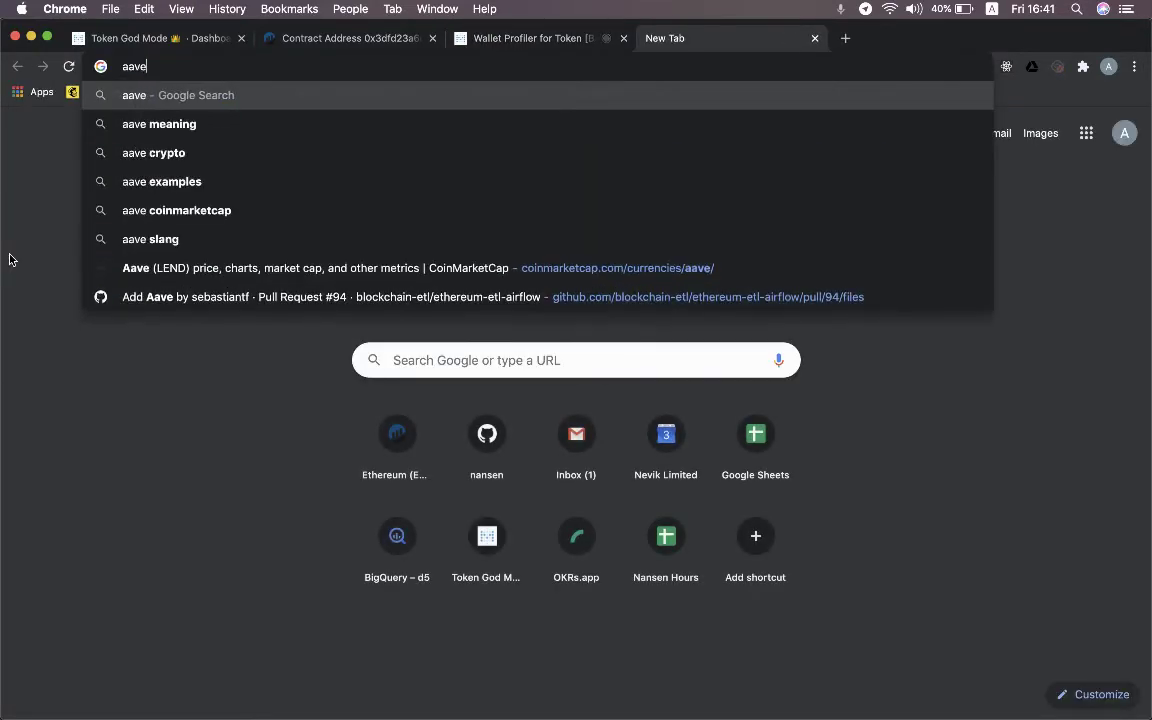
{"action": "type", "text": ".com"}
{"action": "key", "text": "Return"}
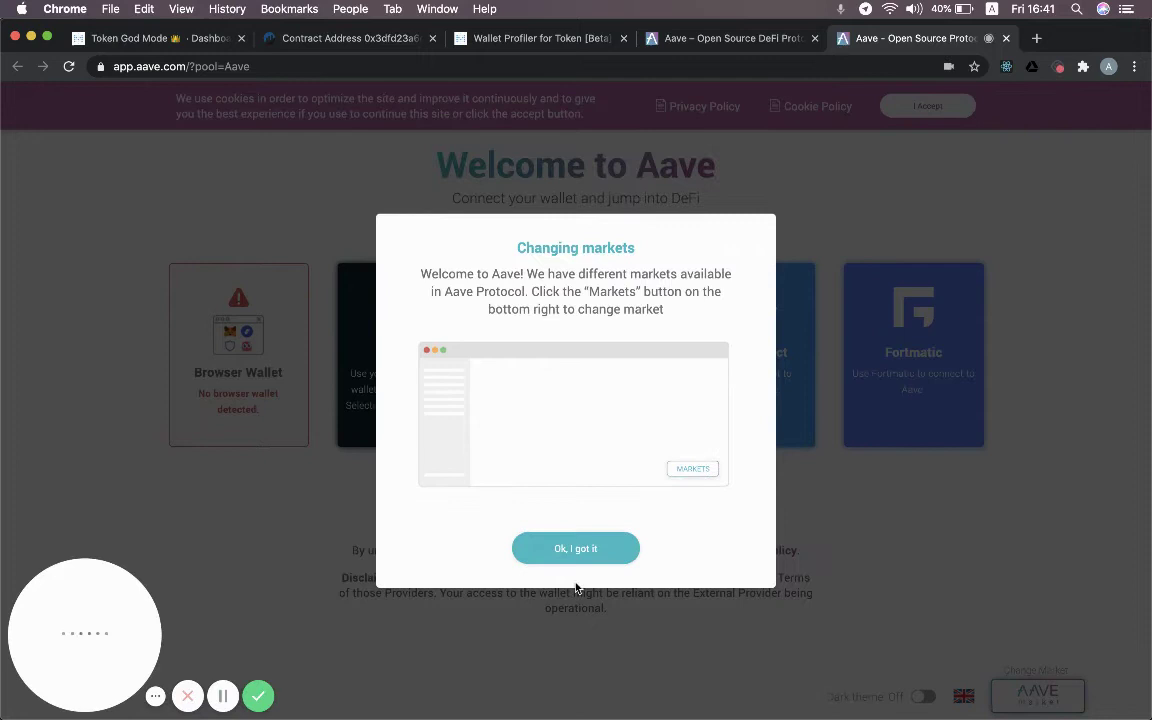
Dismiss Aave's notices, continue without a wallet, and sort assets by market size
{"action": "left_click", "coordinate": [575, 548]}
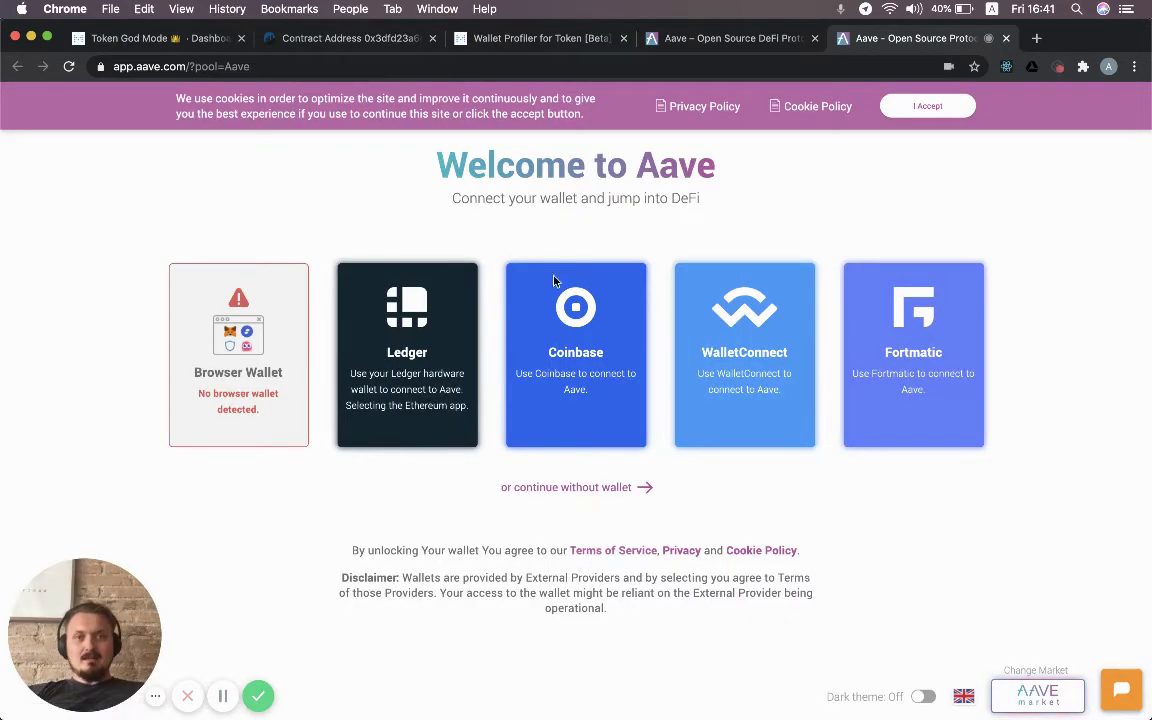
{"action": "left_click", "coordinate": [929, 107]}
{"action": "left_click", "coordinate": [585, 489]}
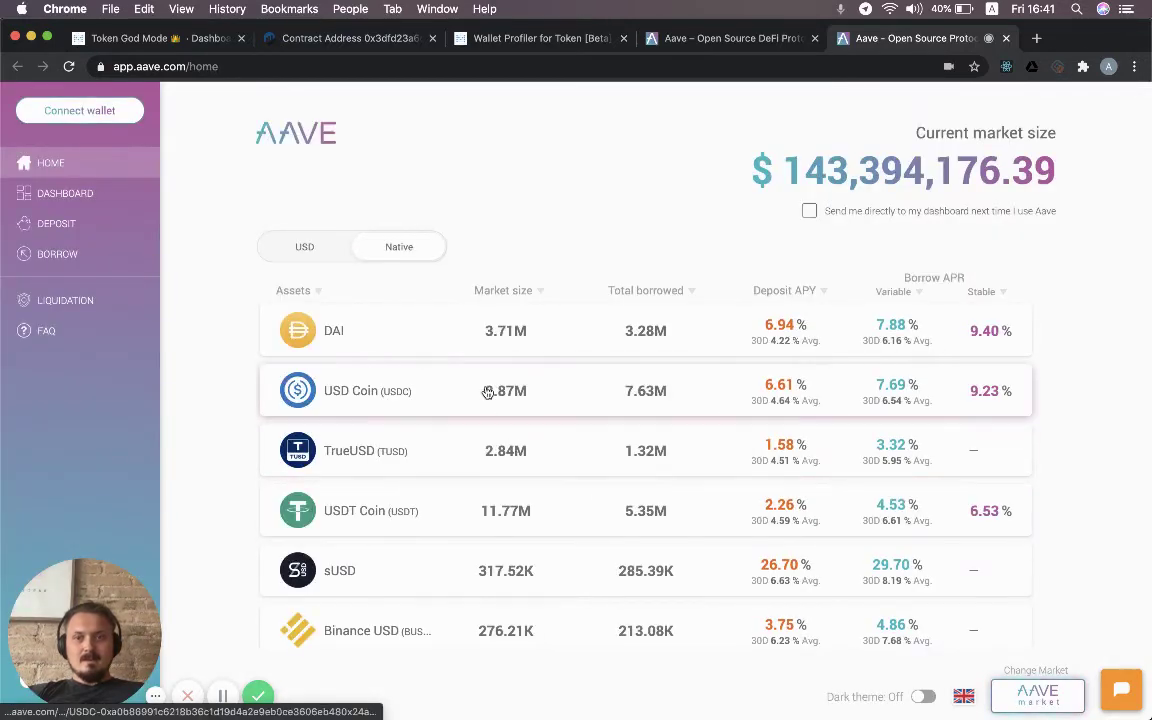
{"action": "left_click", "coordinate": [520, 292]}
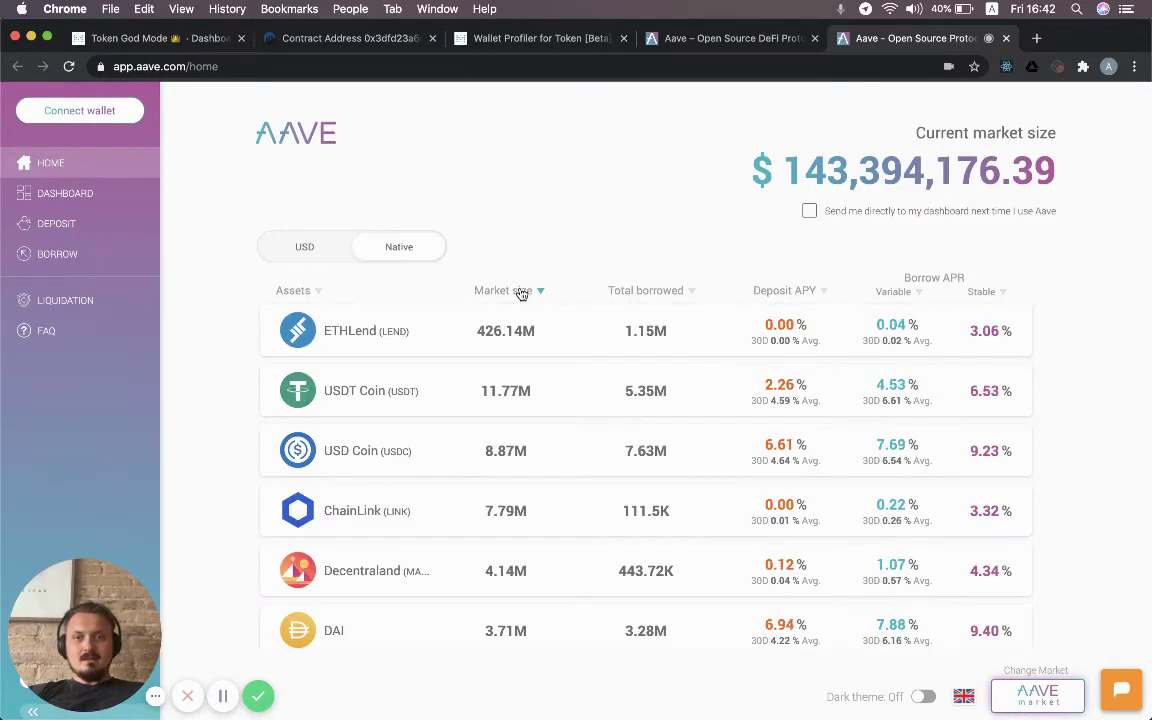
Open the ChainLink reserve, mark its 7,677,881.82 Available Liquidity, and compare with Nansen's profiler
{"action": "left_click", "coordinate": [414, 521]}
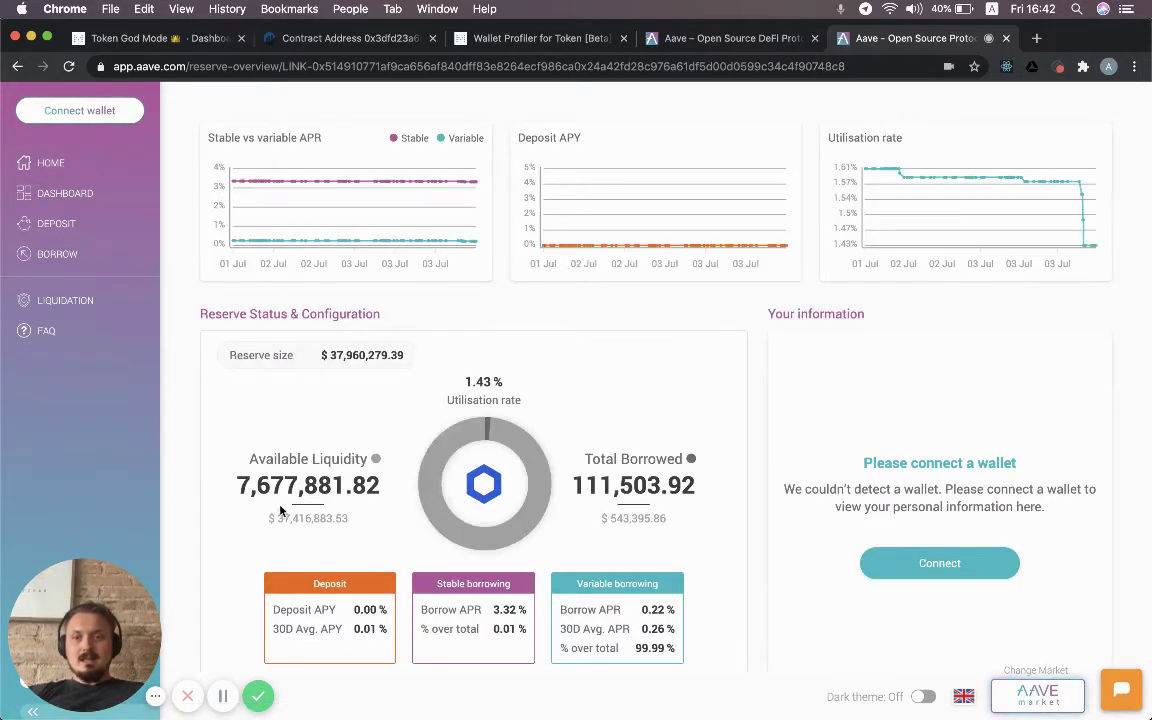
{"action": "left_click_drag", "start_coordinate": [241, 486], "coordinate": [376, 484]}
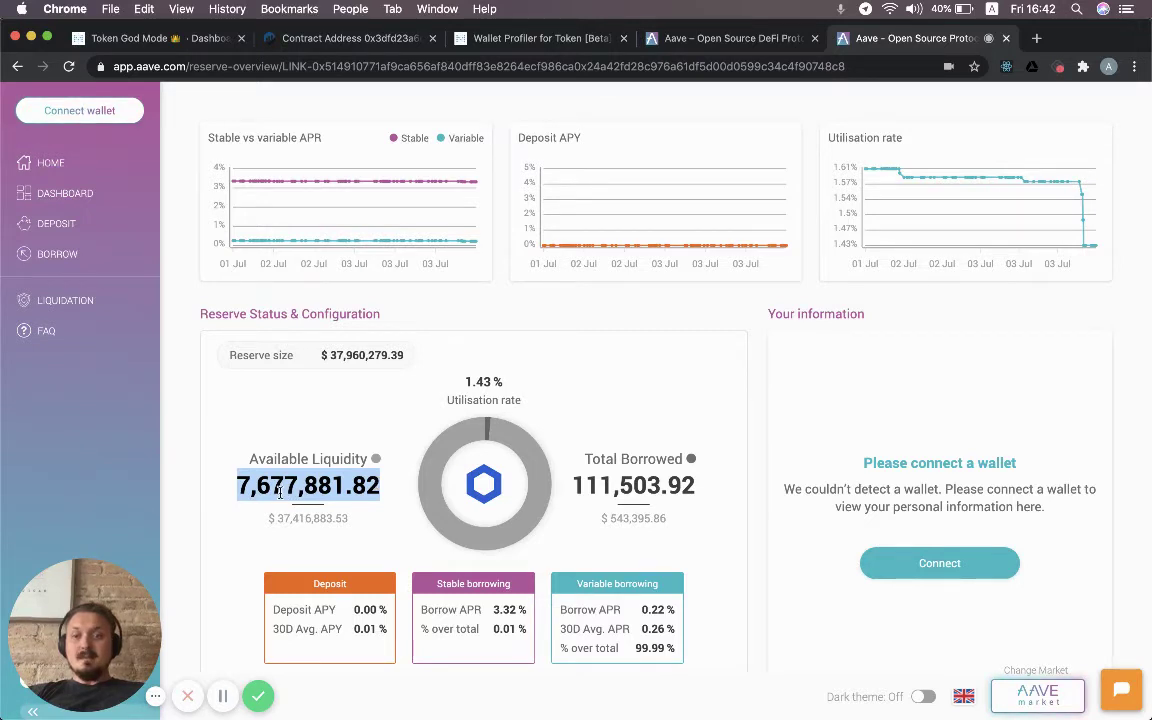
{"action": "left_click", "coordinate": [558, 40]}
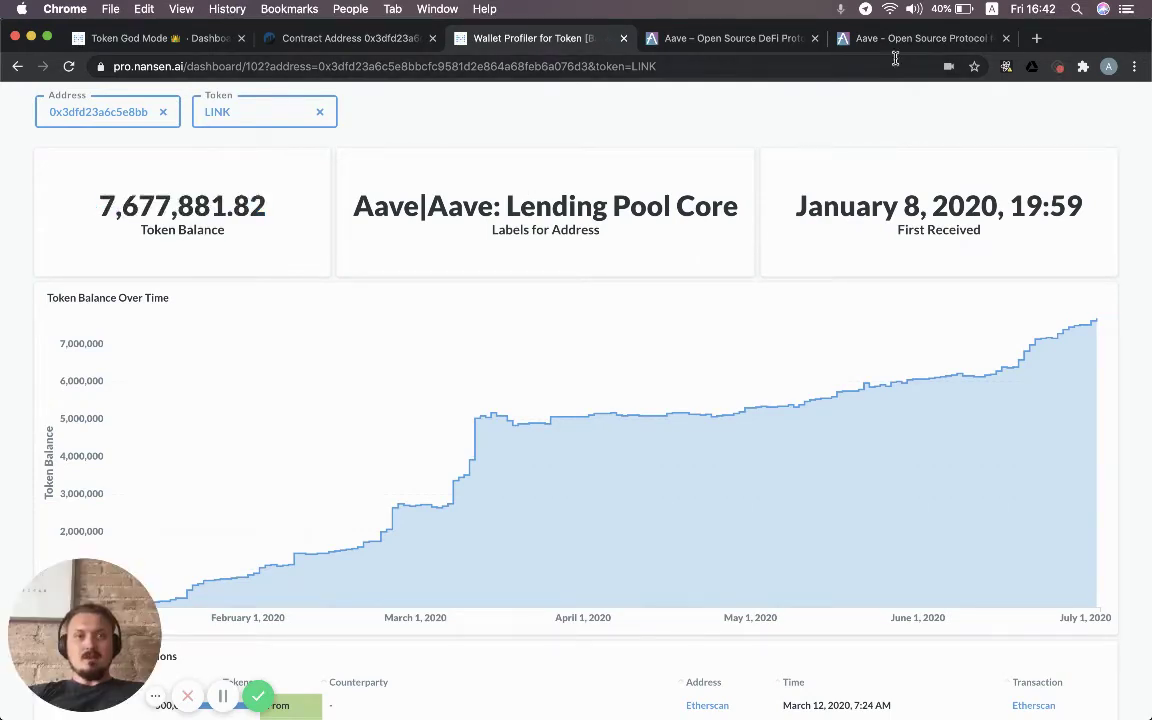
{"action": "left_click", "coordinate": [918, 40]}
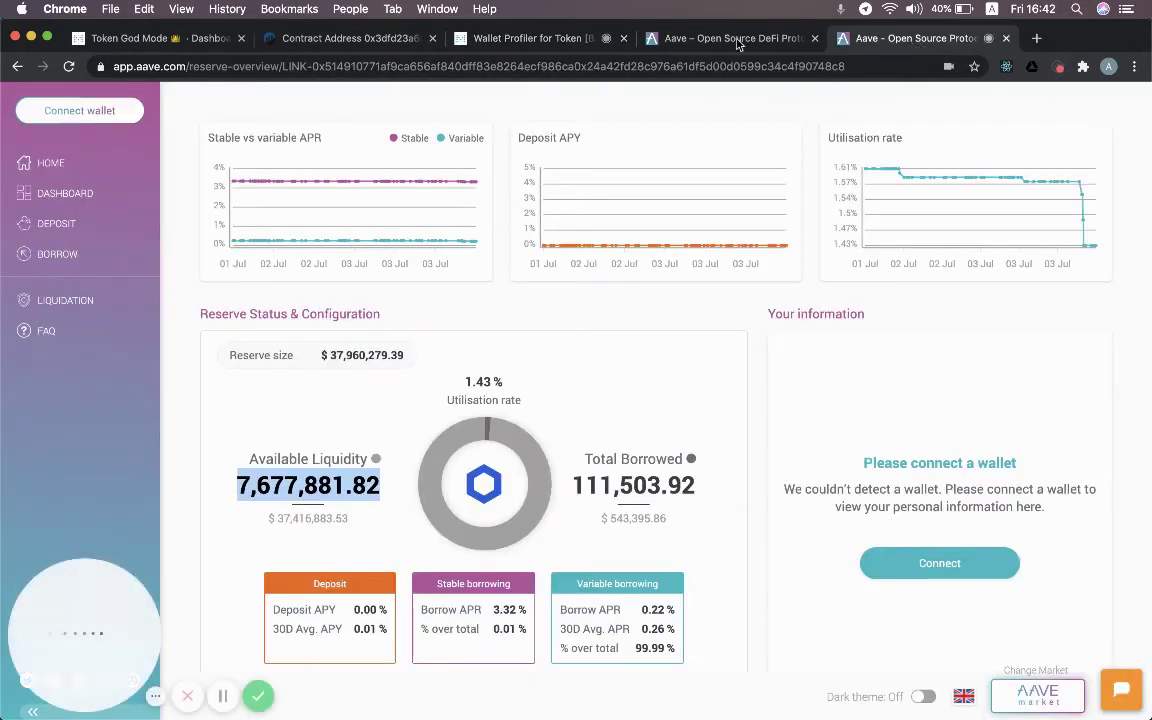
{"action": "left_click", "coordinate": [530, 38]}
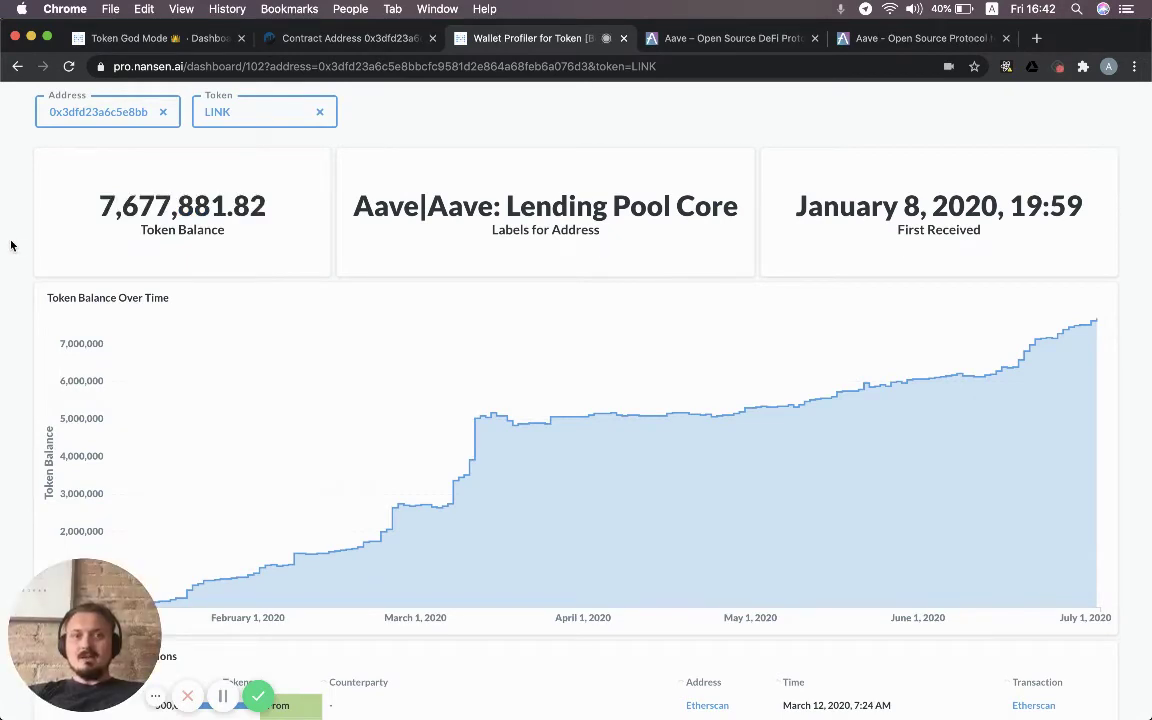
Scroll to the Largest Token Transactions table, led by three 500,000 LINK transfers from March 2020
{"action": "scroll", "coordinate": [11, 245], "scroll_direction": "down", "scroll_amount": 3}
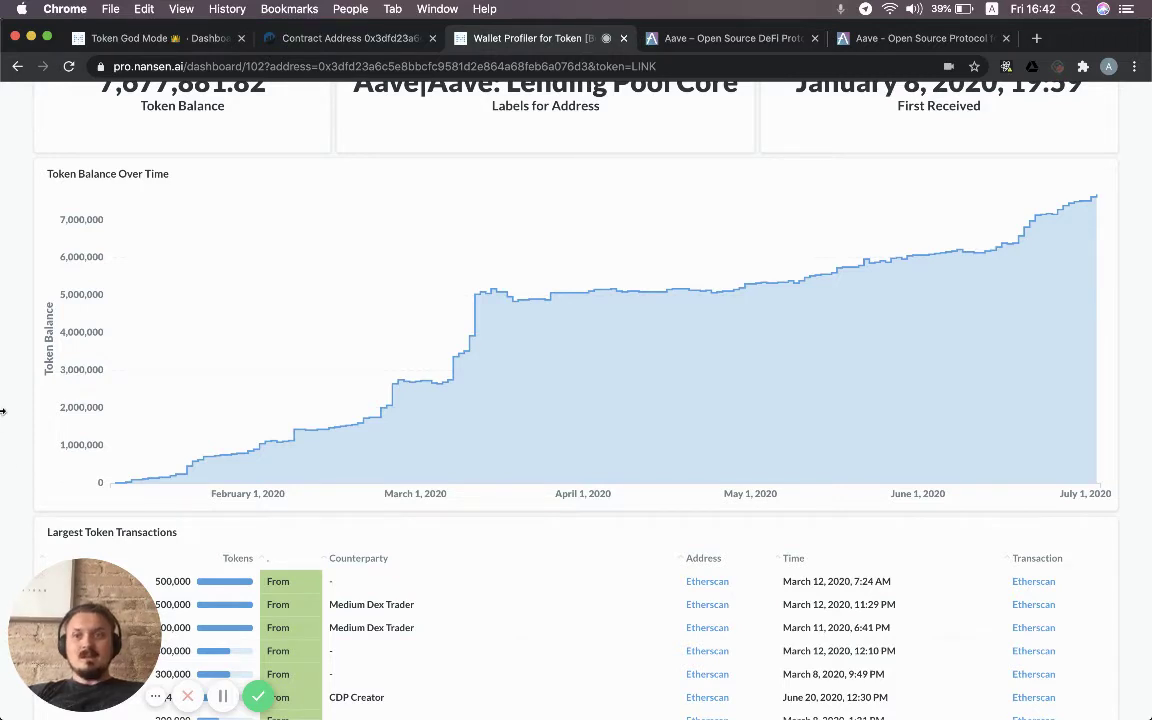
{"action": "scroll", "coordinate": [17, 382], "scroll_direction": "down", "scroll_amount": 3}
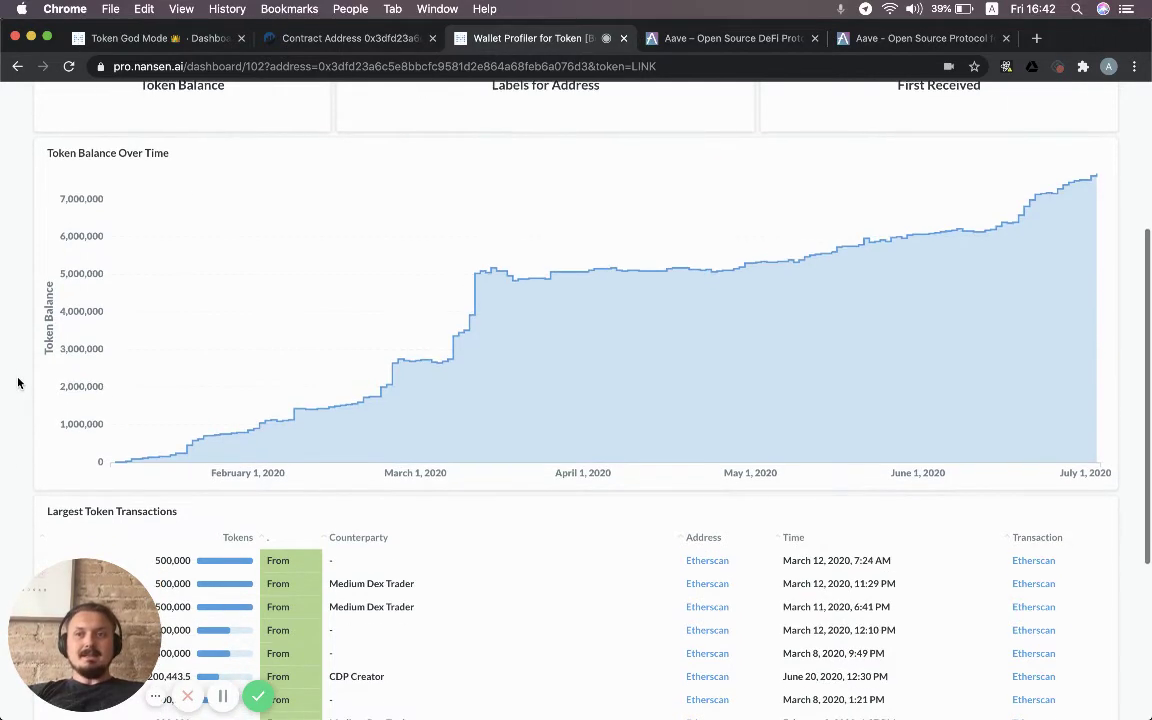
{"action": "scroll", "coordinate": [17, 382], "scroll_direction": "up", "scroll_amount": 5}
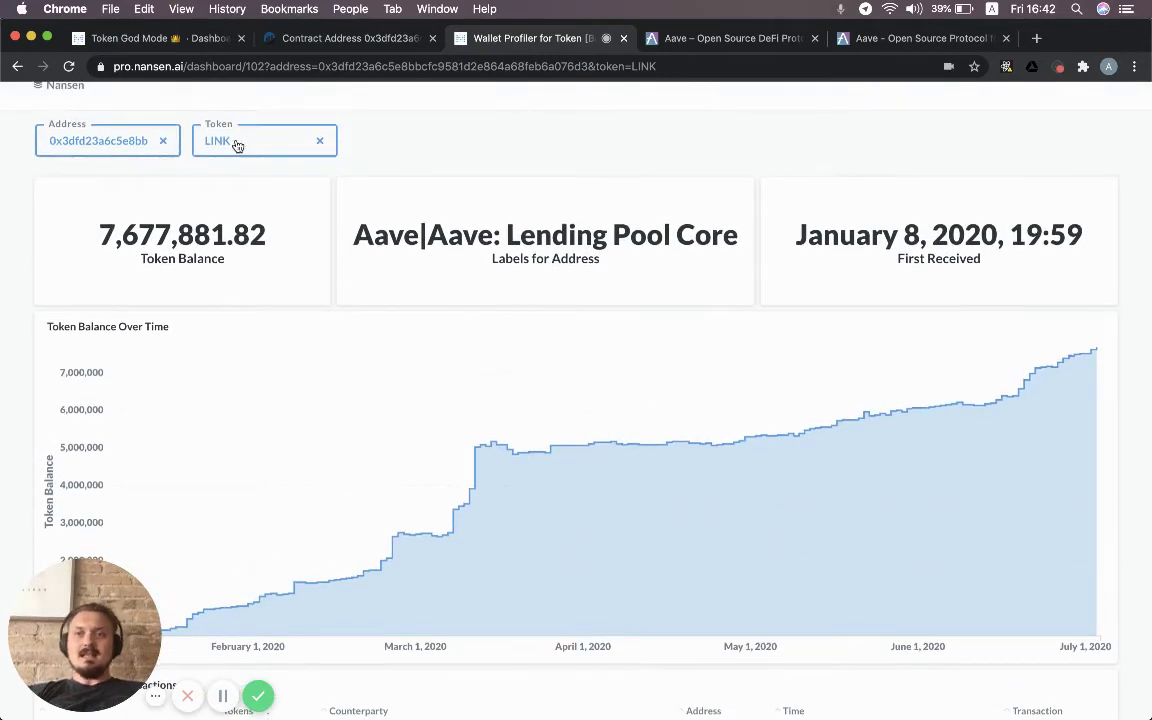
{"action": "scroll", "coordinate": [10, 363], "scroll_direction": "down", "scroll_amount": 8}
{"action": "scroll", "coordinate": [10, 363], "scroll_direction": "down", "scroll_amount": 2}
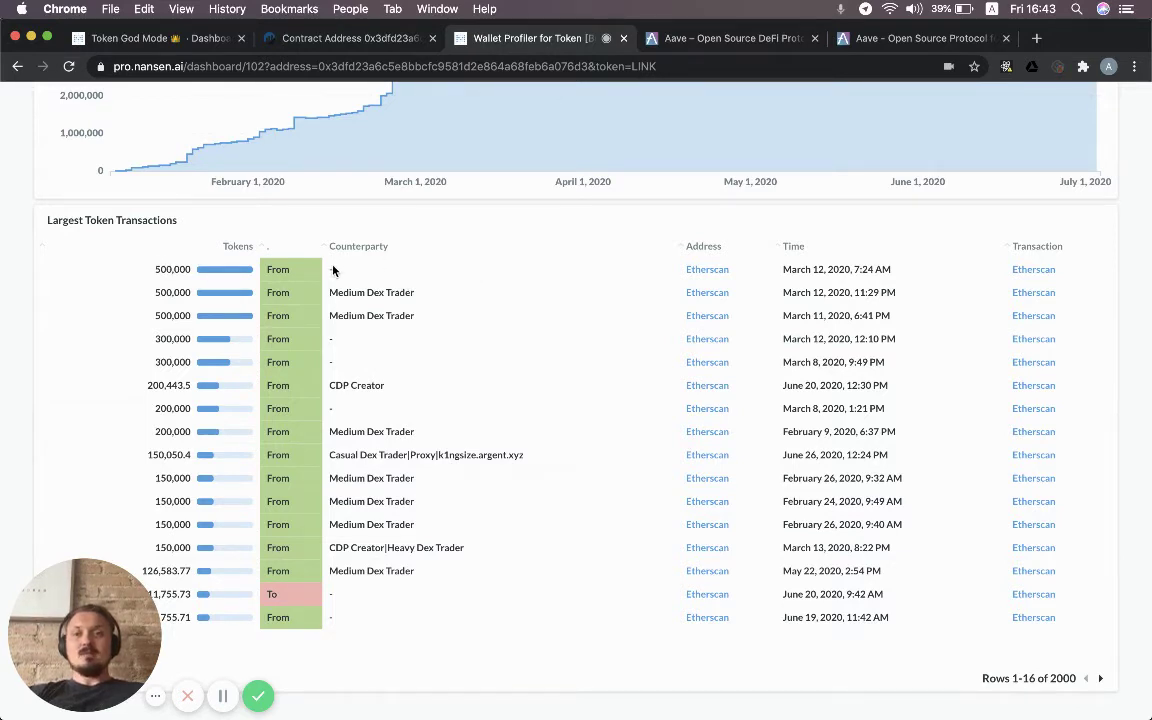
{"action": "left_click", "coordinate": [705, 272]}
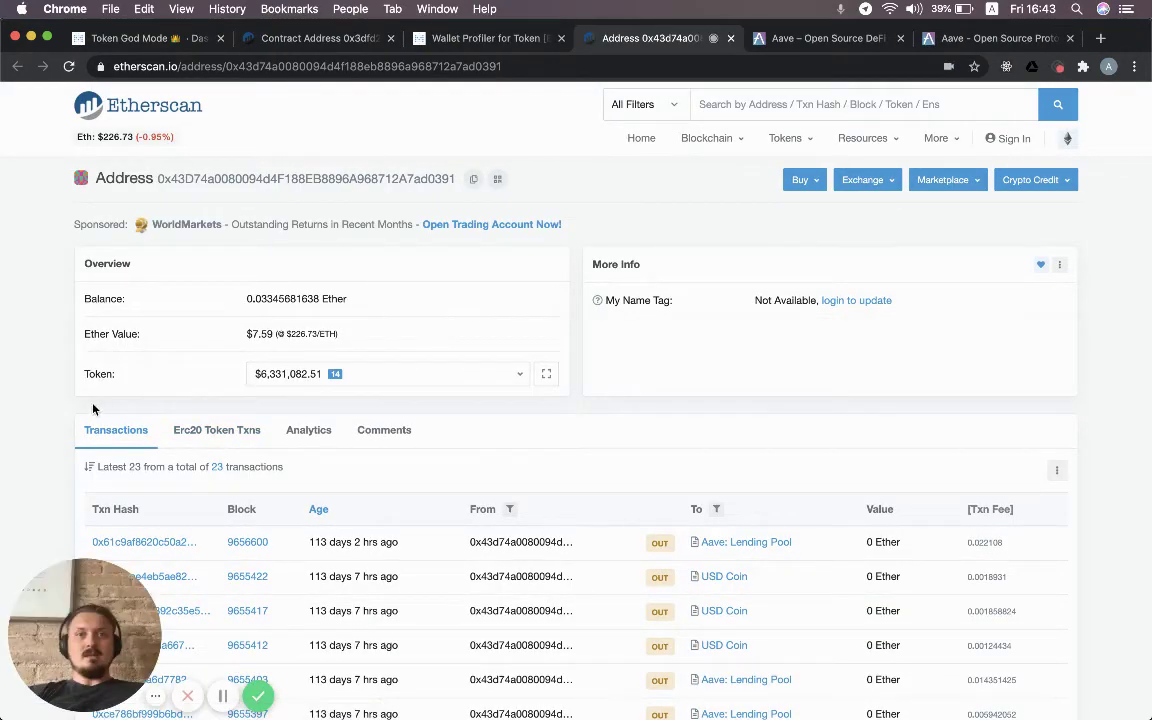
{"action": "key", "text": "super+w"}
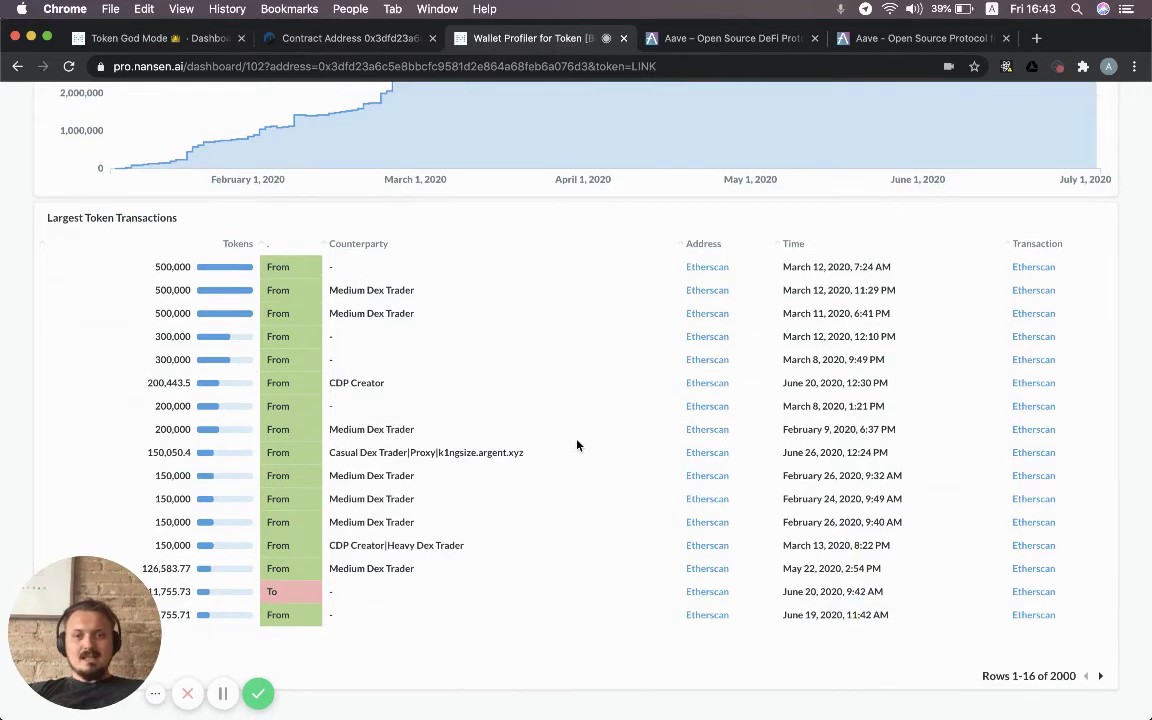
{"action": "scroll", "coordinate": [463, 458], "scroll_direction": "up", "scroll_amount": 1}
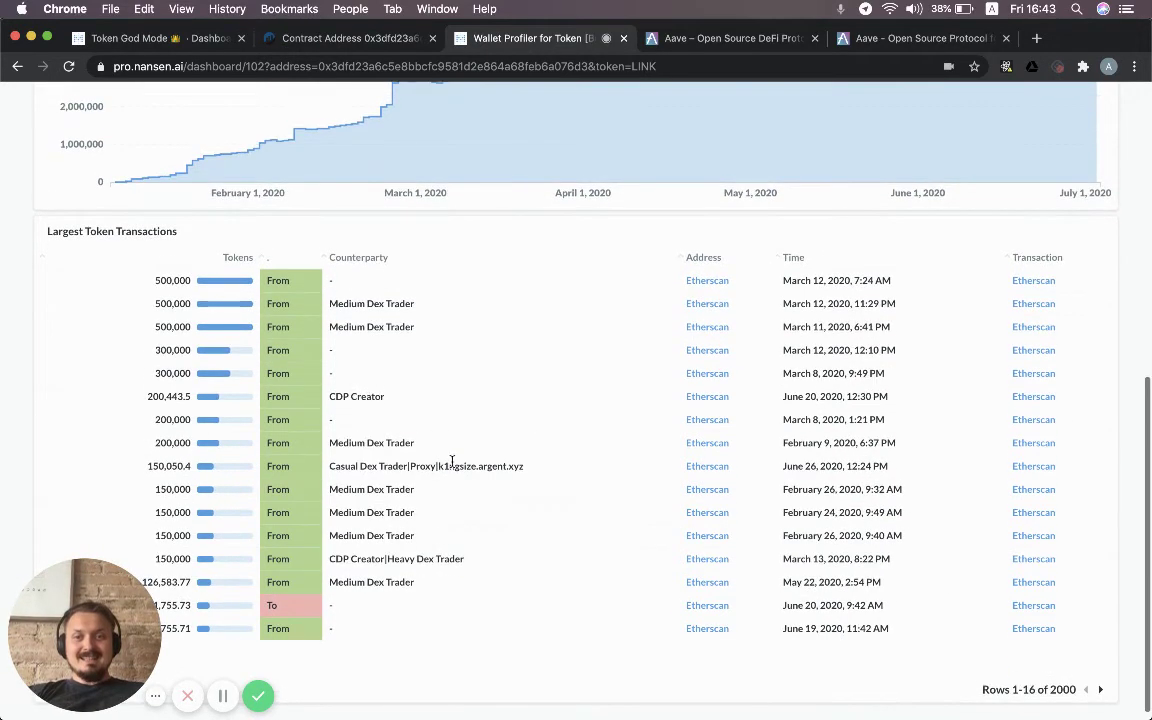
{"action": "scroll", "coordinate": [450, 456], "scroll_direction": "down", "scroll_amount": 1}
{"action": "left_click_drag", "start_coordinate": [438, 455], "coordinate": [539, 459]}
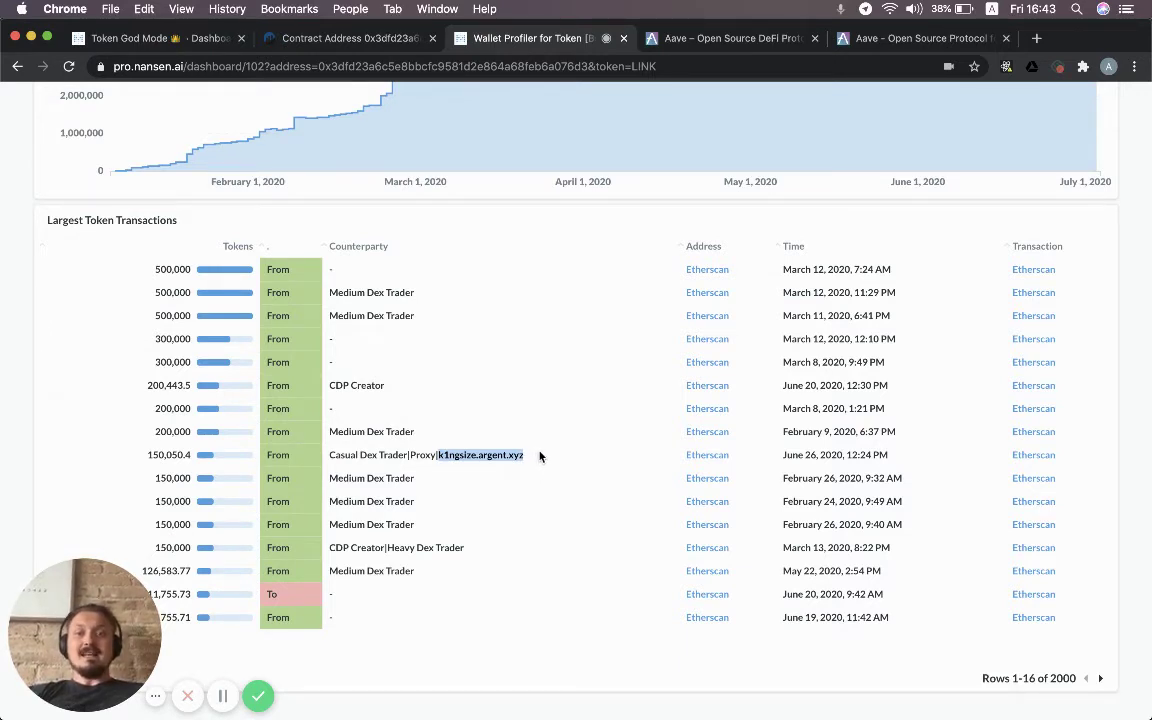
{"action": "left_click", "coordinate": [699, 459]}
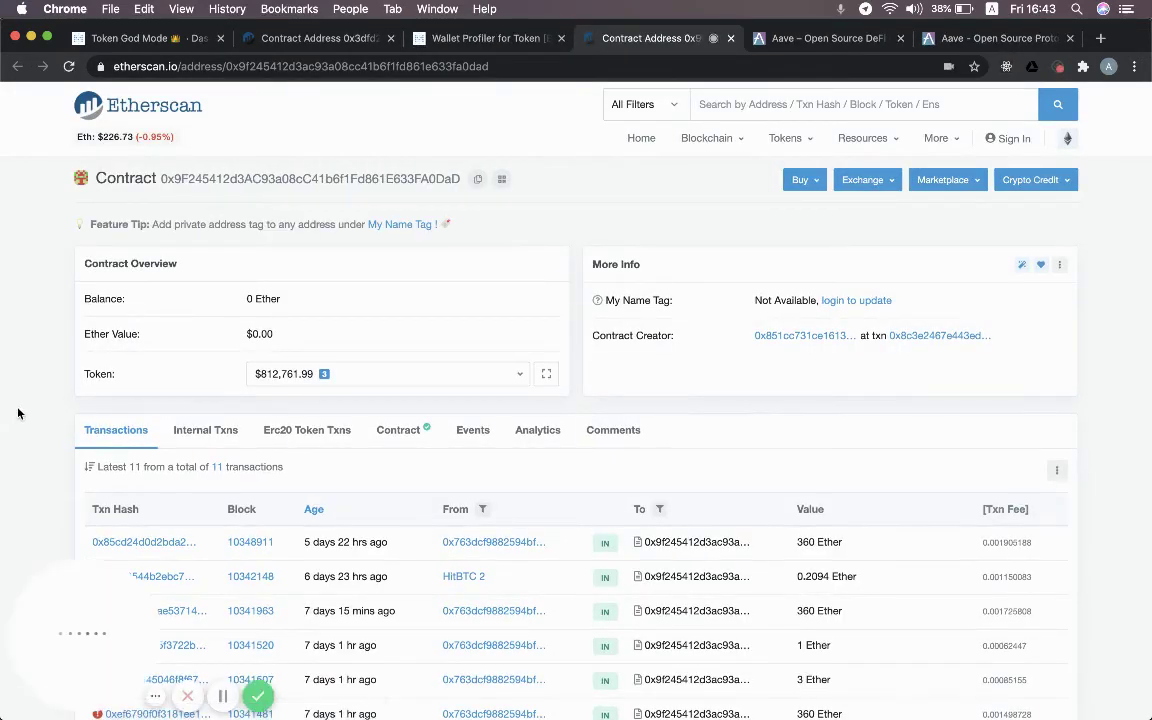
{"action": "left_click", "coordinate": [731, 40]}
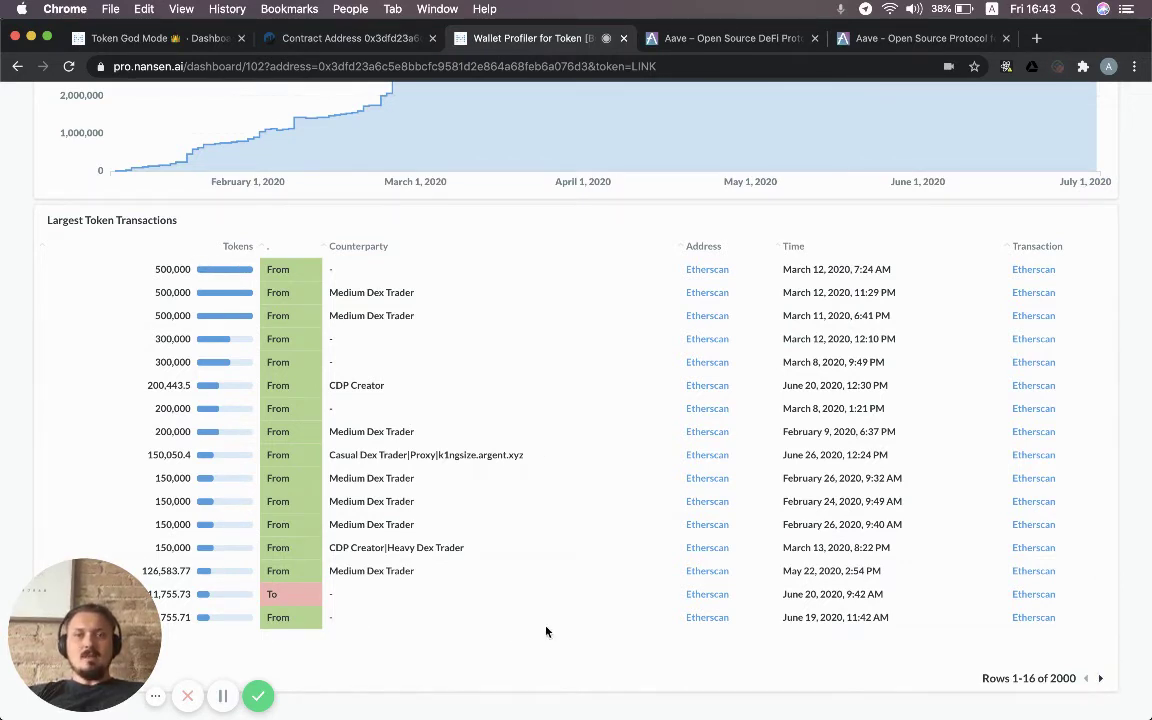
{"action": "left_click", "coordinate": [1103, 679]}
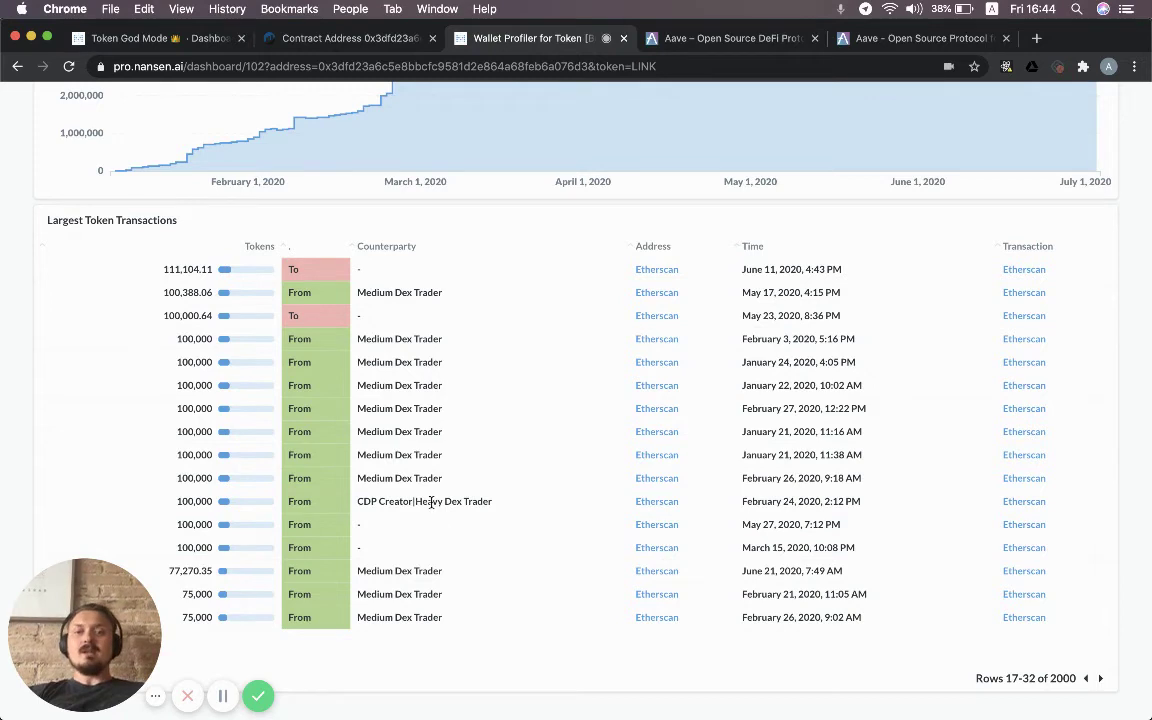
{"action": "left_click", "coordinate": [1104, 680]}
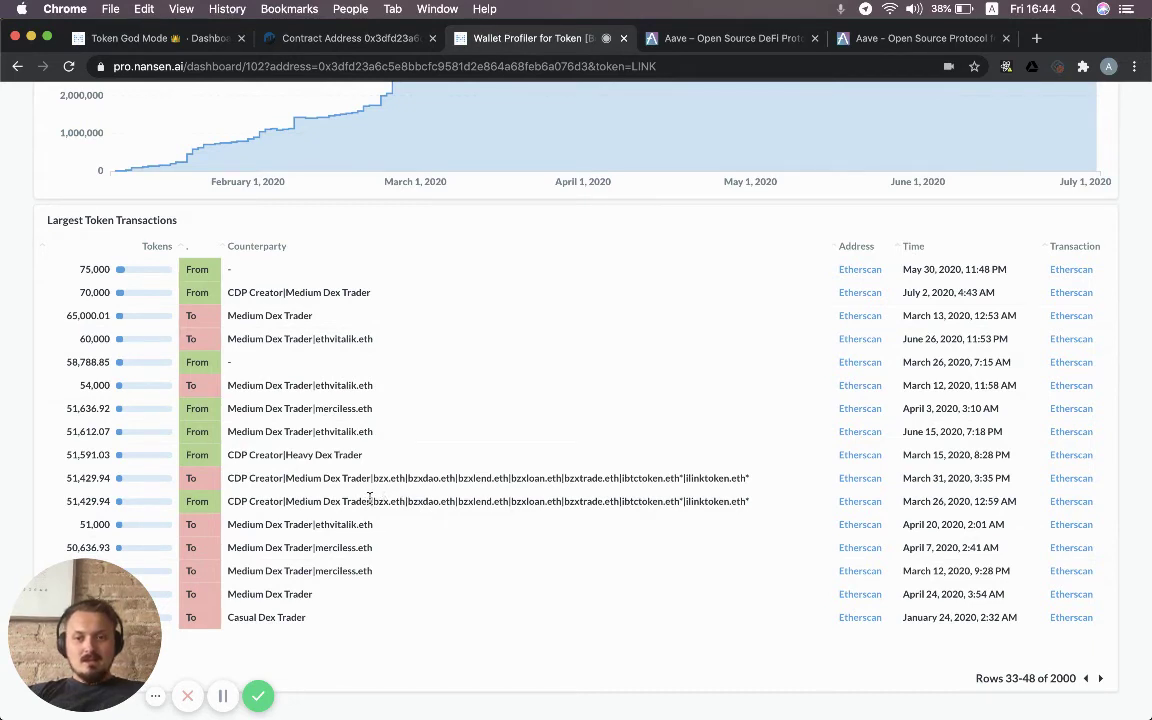
{"action": "left_click_drag", "start_coordinate": [374, 478], "coordinate": [404, 480]}
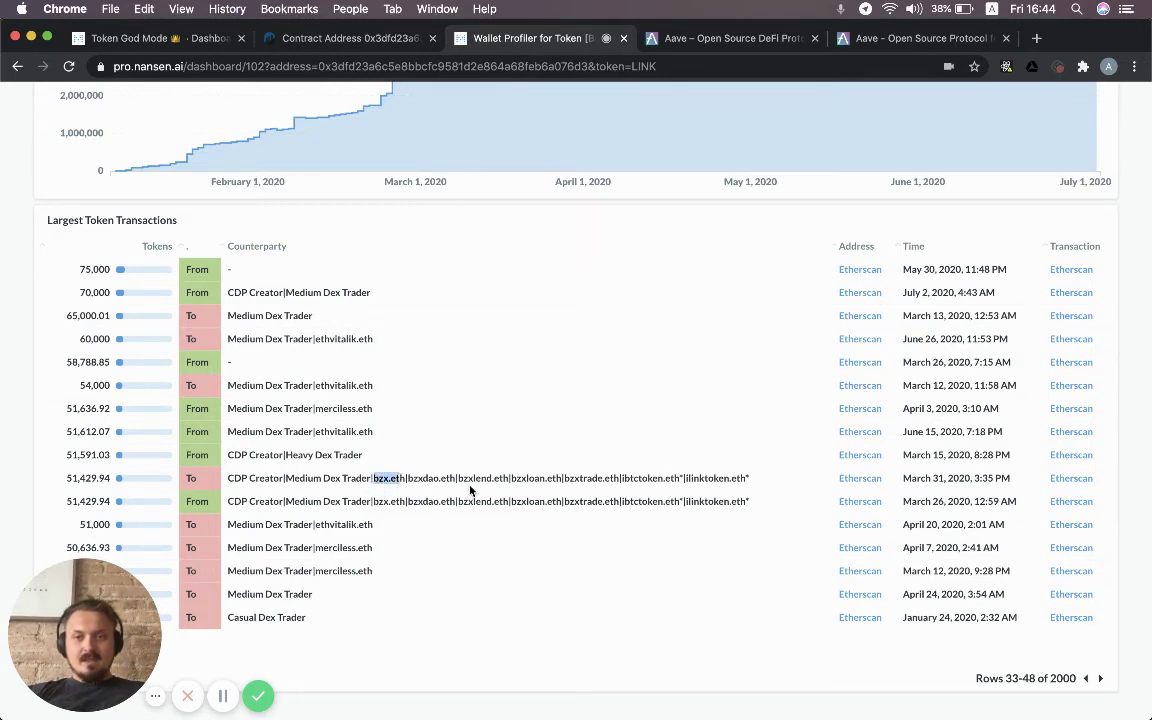
{"action": "left_click", "coordinate": [1100, 678]}
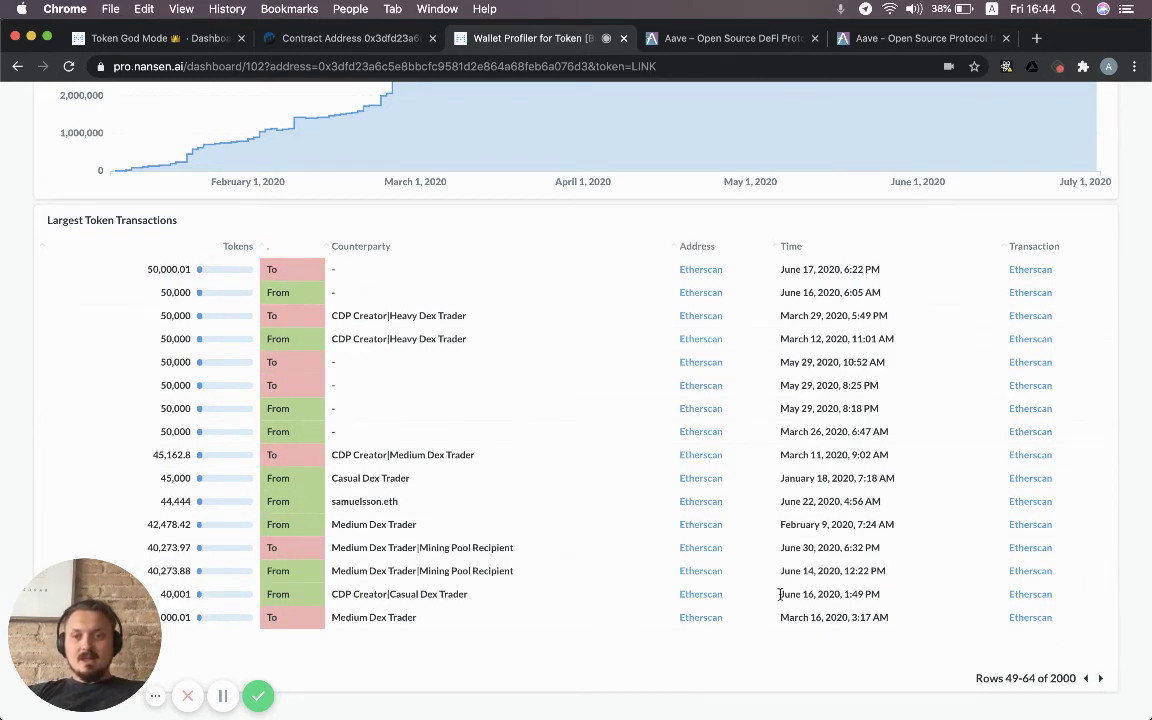
{"action": "left_click_drag", "start_coordinate": [325, 511], "coordinate": [440, 502]}
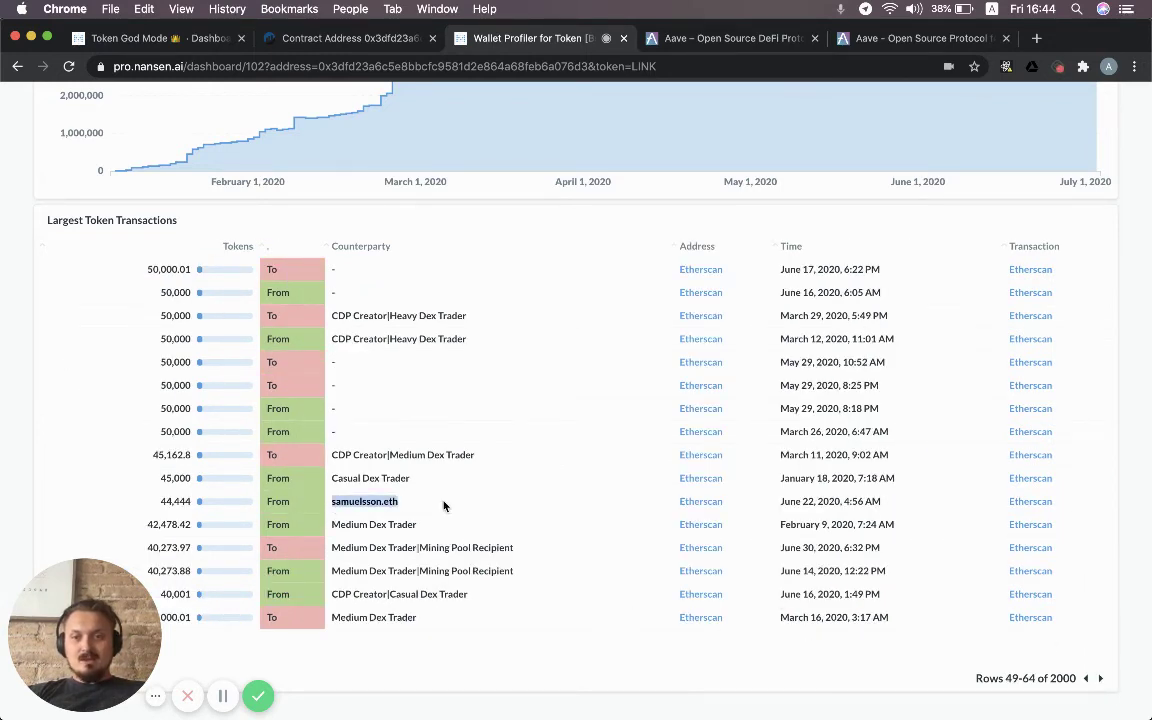
{"action": "left_click", "coordinate": [440, 502]}
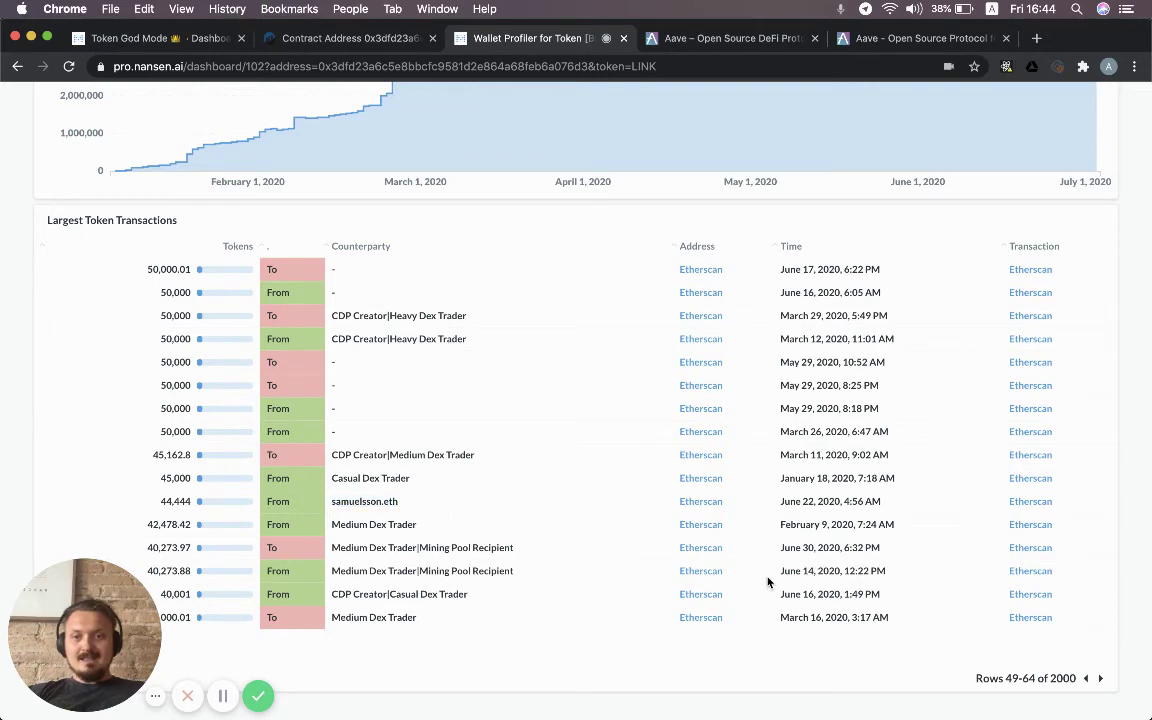
{"action": "left_click", "coordinate": [1087, 679]}
{"action": "left_click", "coordinate": [1087, 679]}
{"action": "left_click", "coordinate": [1087, 679]}
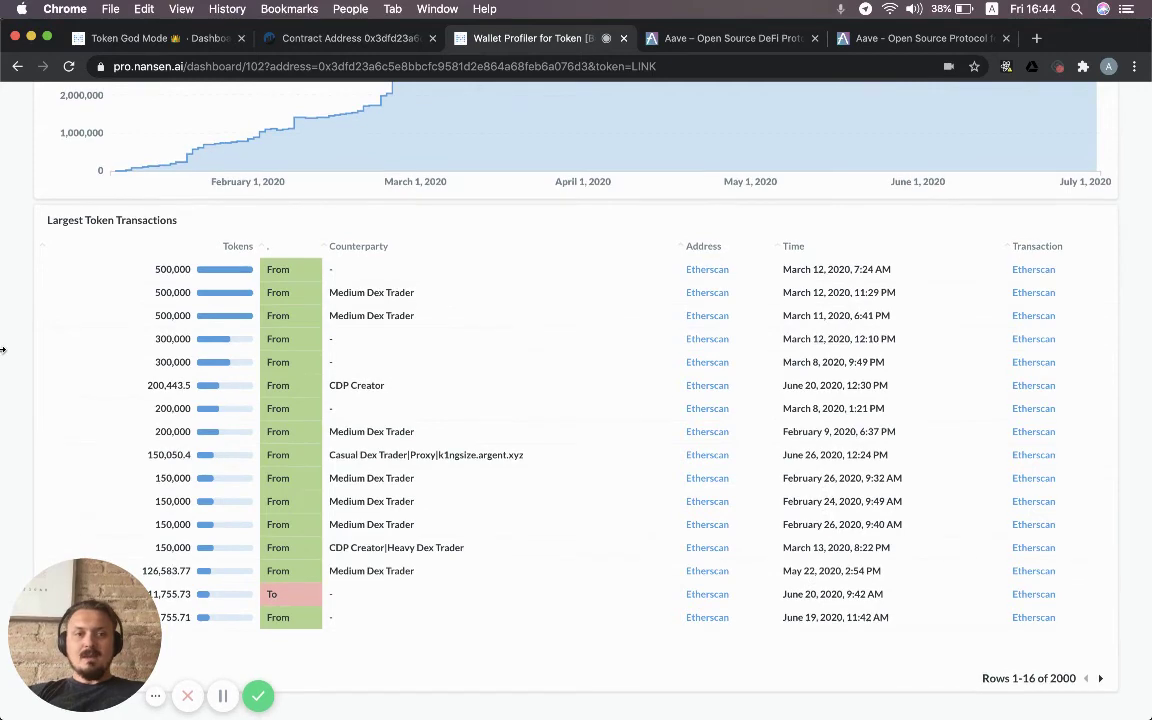
Revisit Token God Mode's Notable Wallets, then select the pool's address on the Etherscan contract page
{"action": "scroll", "coordinate": [3, 349], "scroll_direction": "up", "scroll_amount": 2}
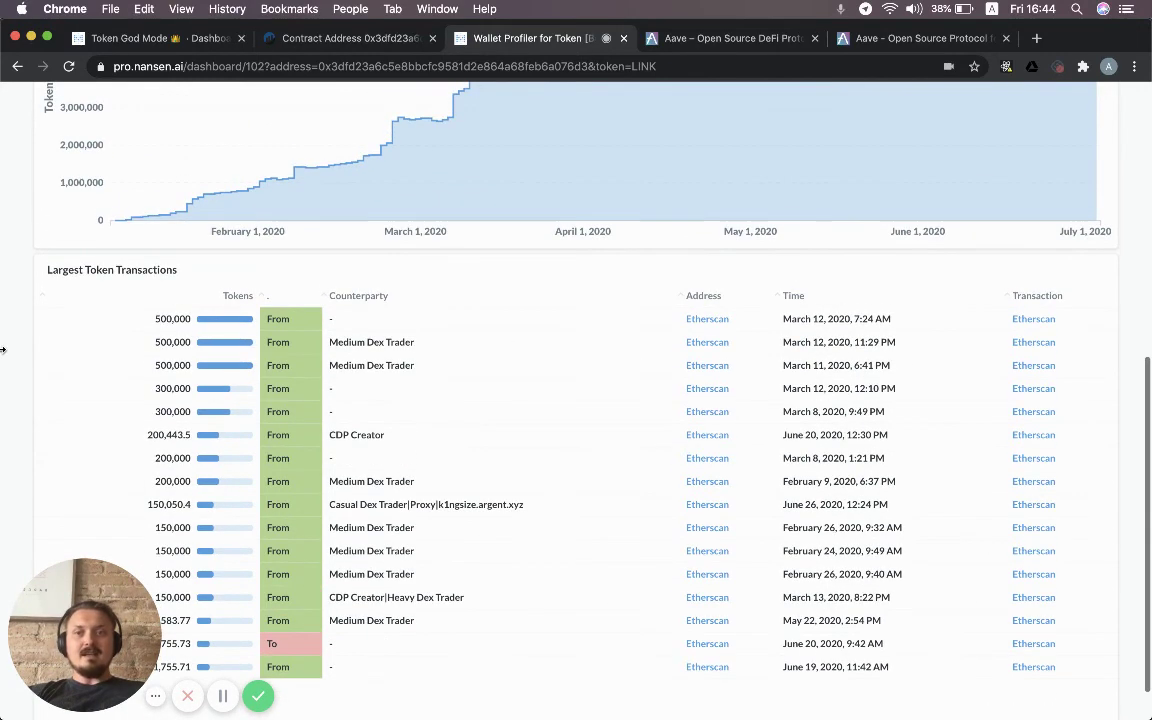
{"action": "scroll", "coordinate": [3, 349], "scroll_direction": "down", "scroll_amount": 1}
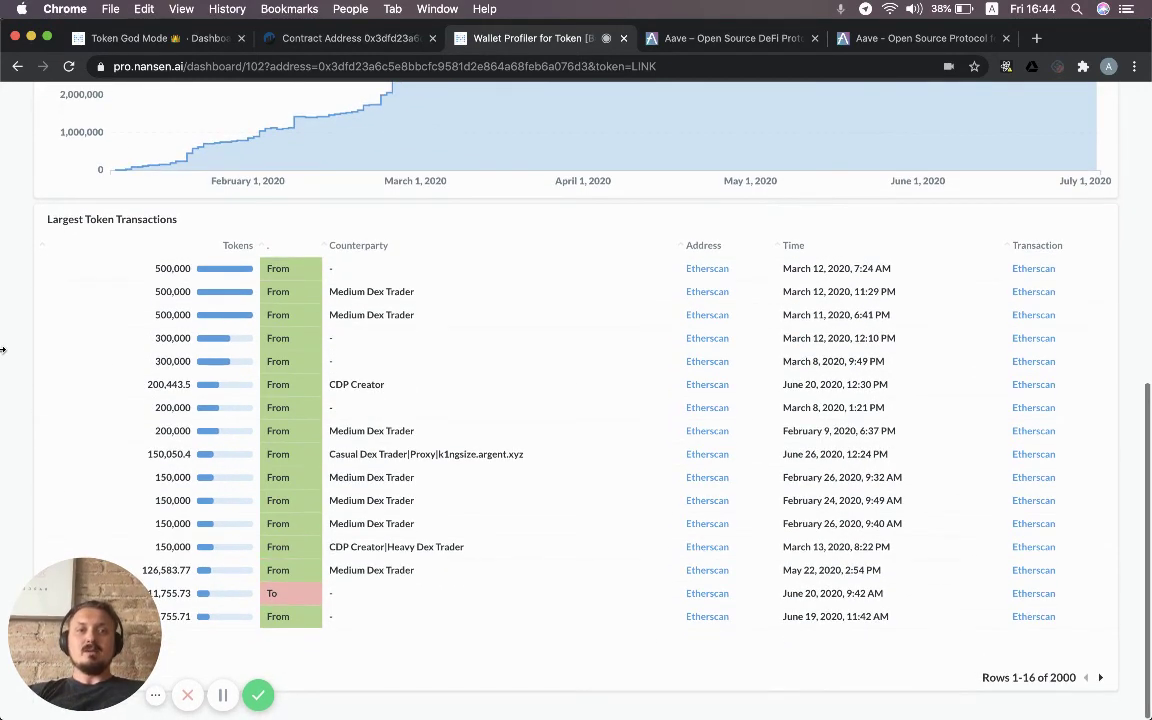
{"action": "scroll", "coordinate": [3, 349], "scroll_direction": "up", "scroll_amount": 10}
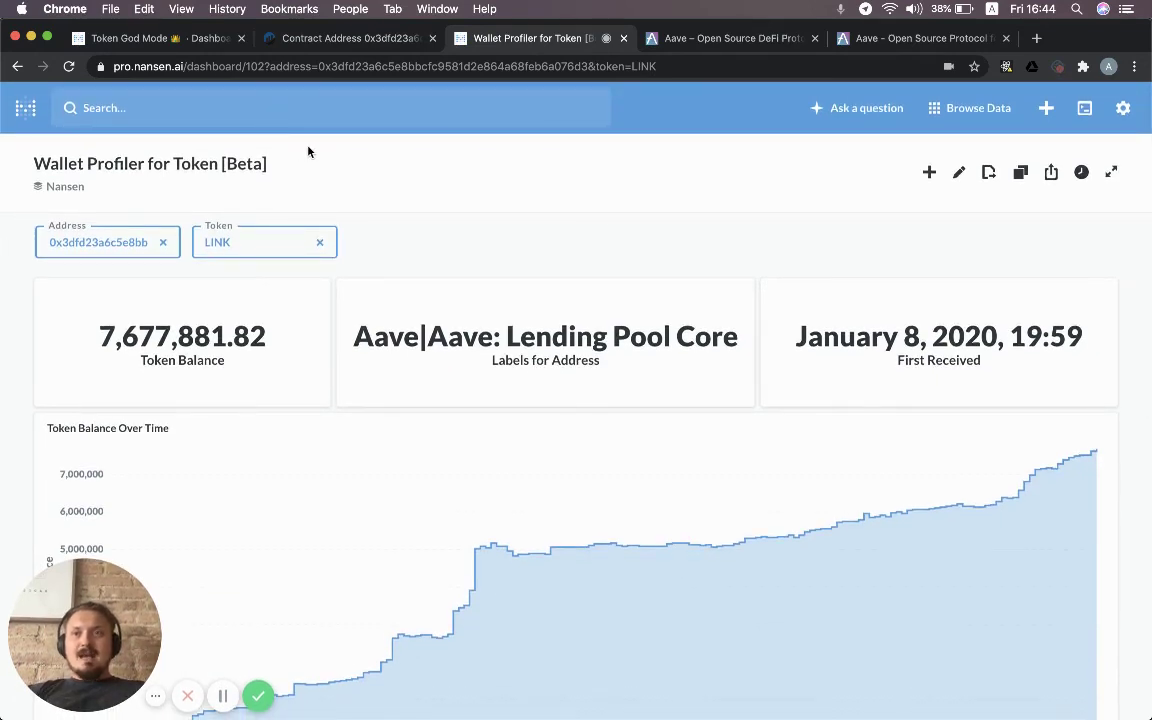
{"action": "left_click", "coordinate": [158, 38]}
{"action": "scroll", "coordinate": [3, 273], "scroll_direction": "up", "scroll_amount": 10}
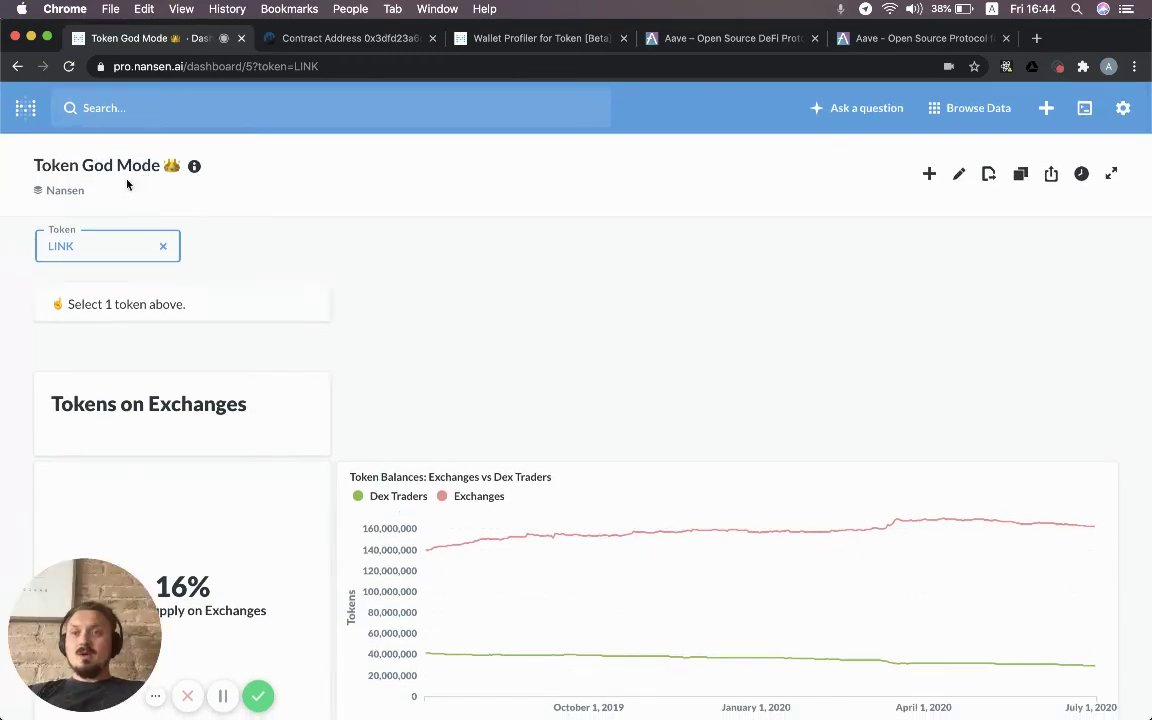
{"action": "scroll", "coordinate": [3, 358], "scroll_direction": "down", "scroll_amount": 10}
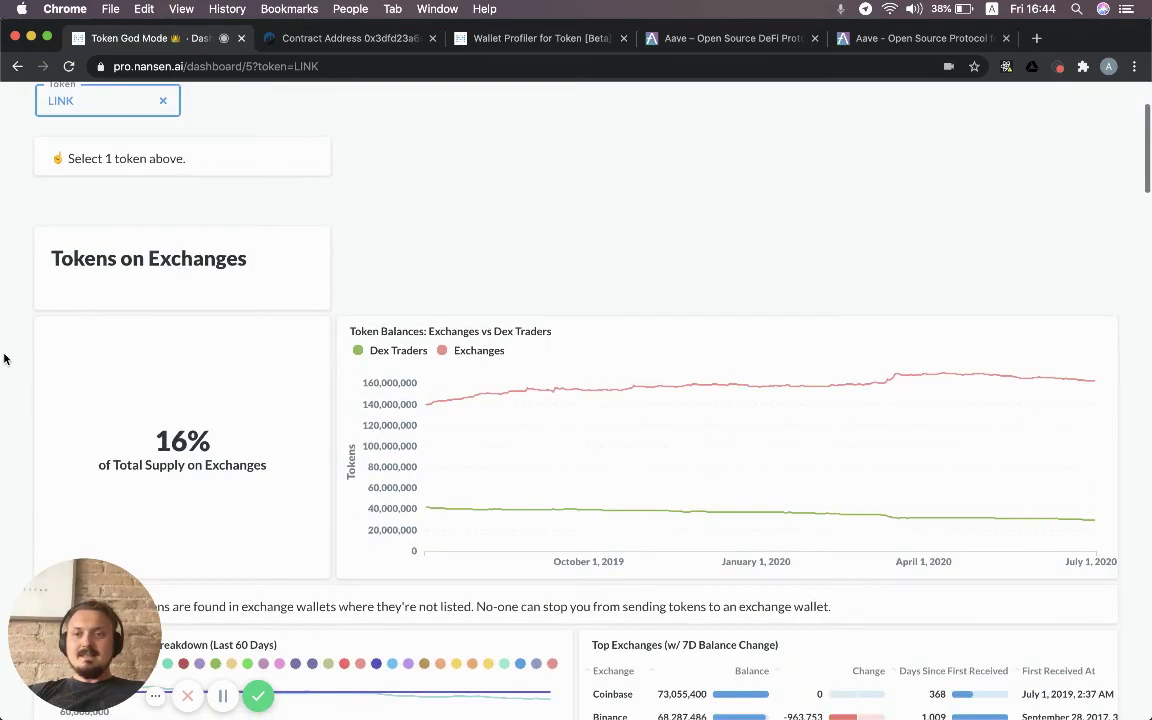
{"action": "scroll", "coordinate": [3, 358], "scroll_direction": "down", "scroll_amount": 2}
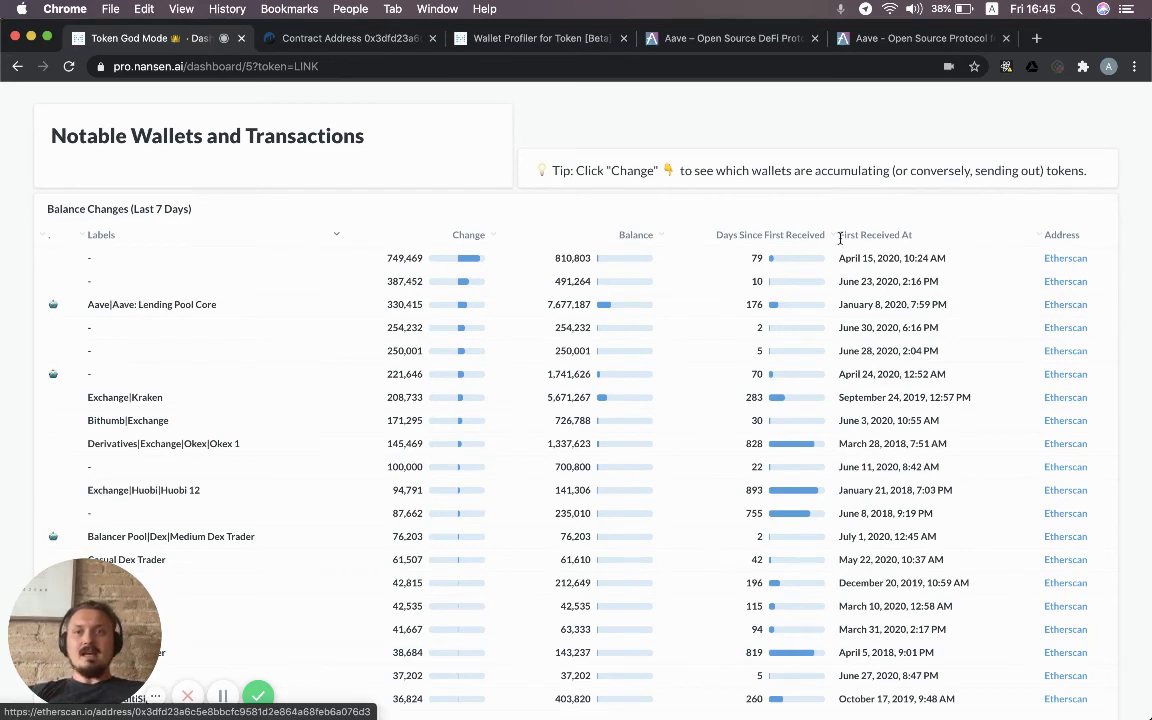
{"action": "left_click", "coordinate": [300, 38]}
{"action": "double_click", "coordinate": [347, 66]}
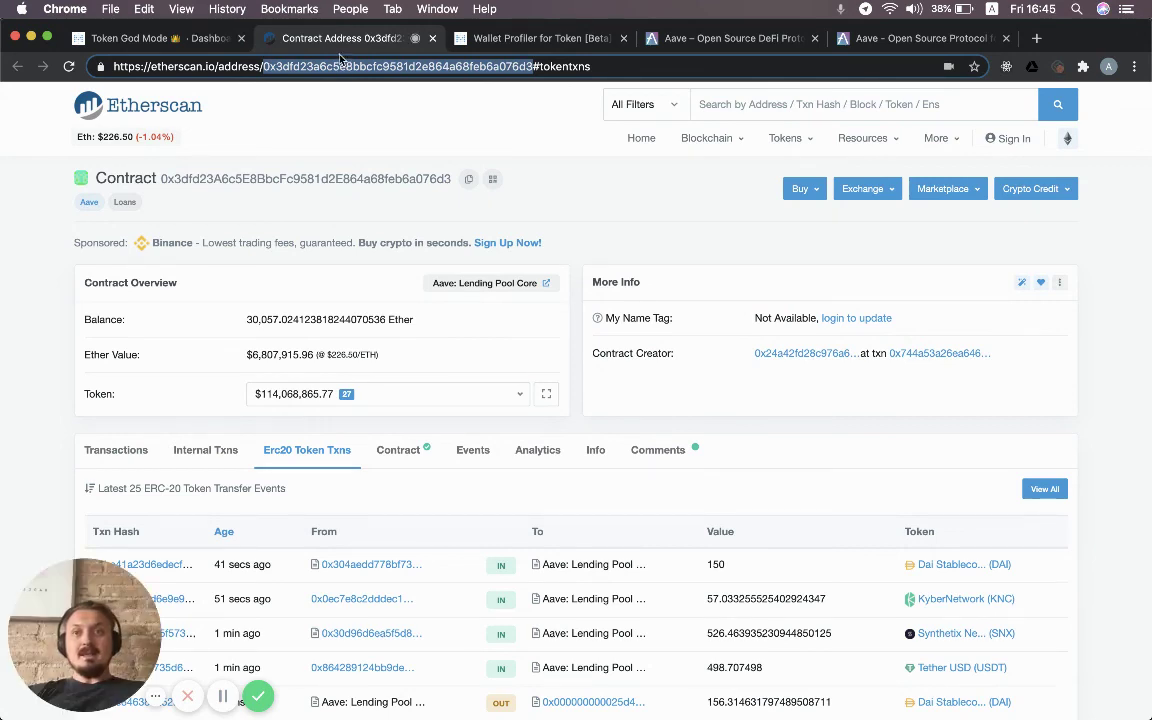
Return to the Wallet Profiler for Token tab, trying then clearing a 'wallet profi' dashboard search
{"action": "left_click", "coordinate": [496, 39]}
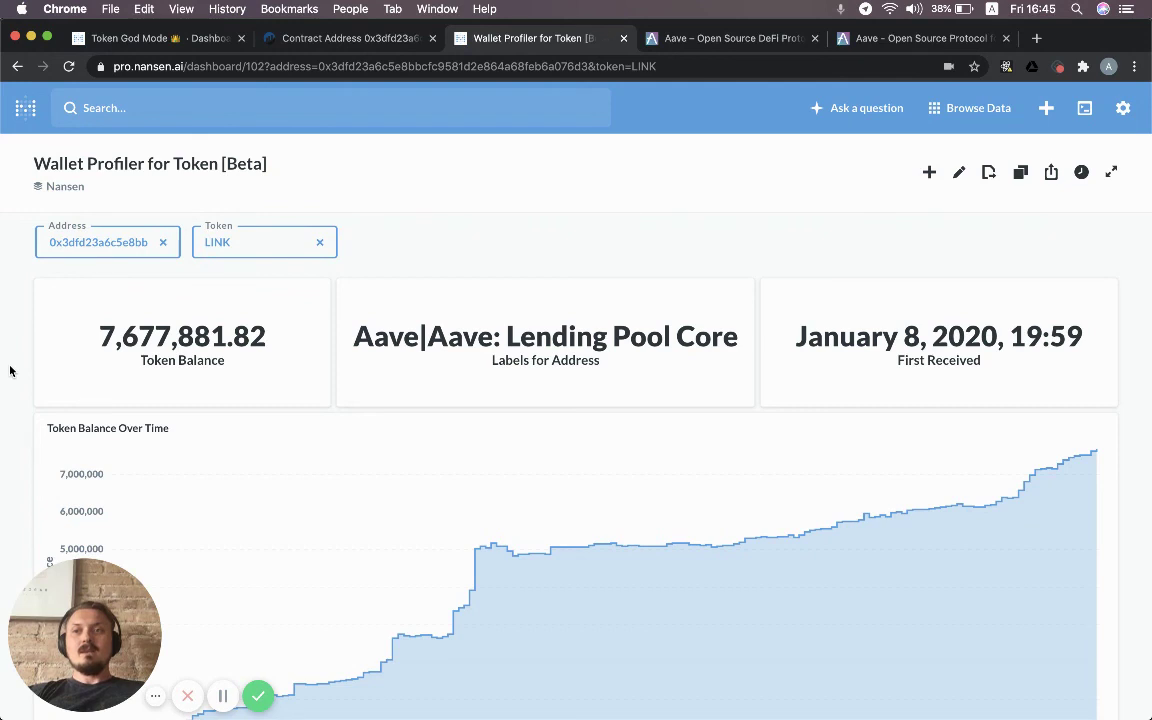
{"action": "left_click", "coordinate": [152, 100]}
{"action": "type", "text": "wallet profiler"}
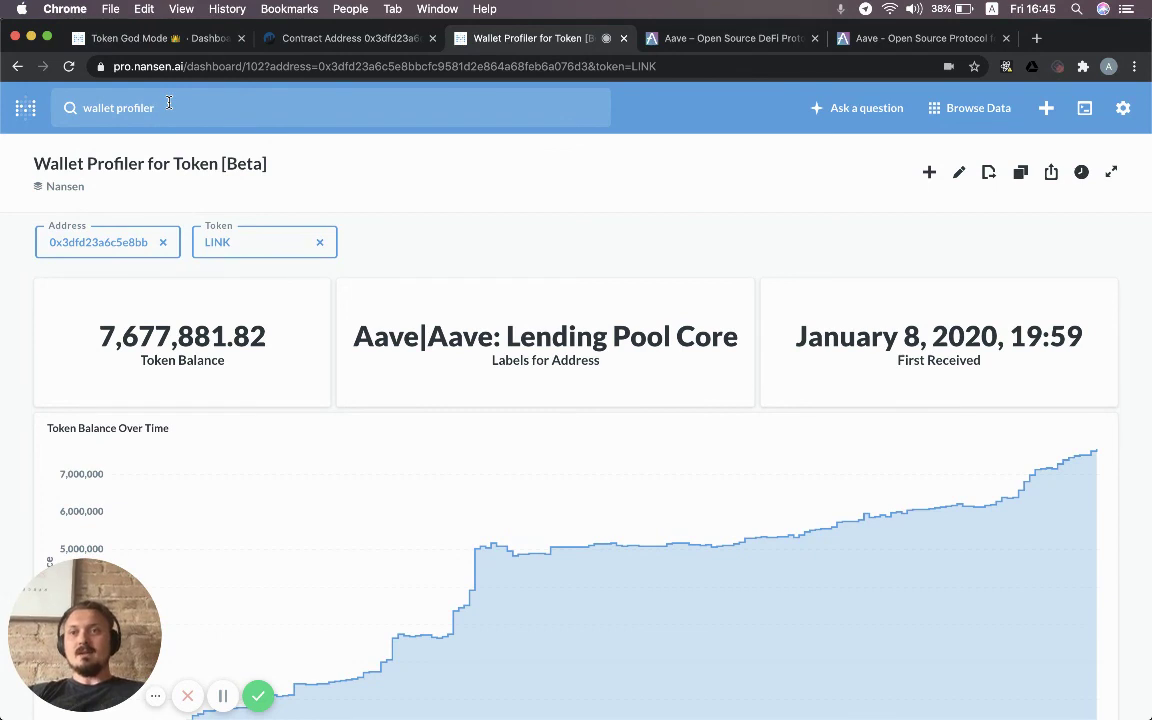
{"action": "key", "text": "super+a"}
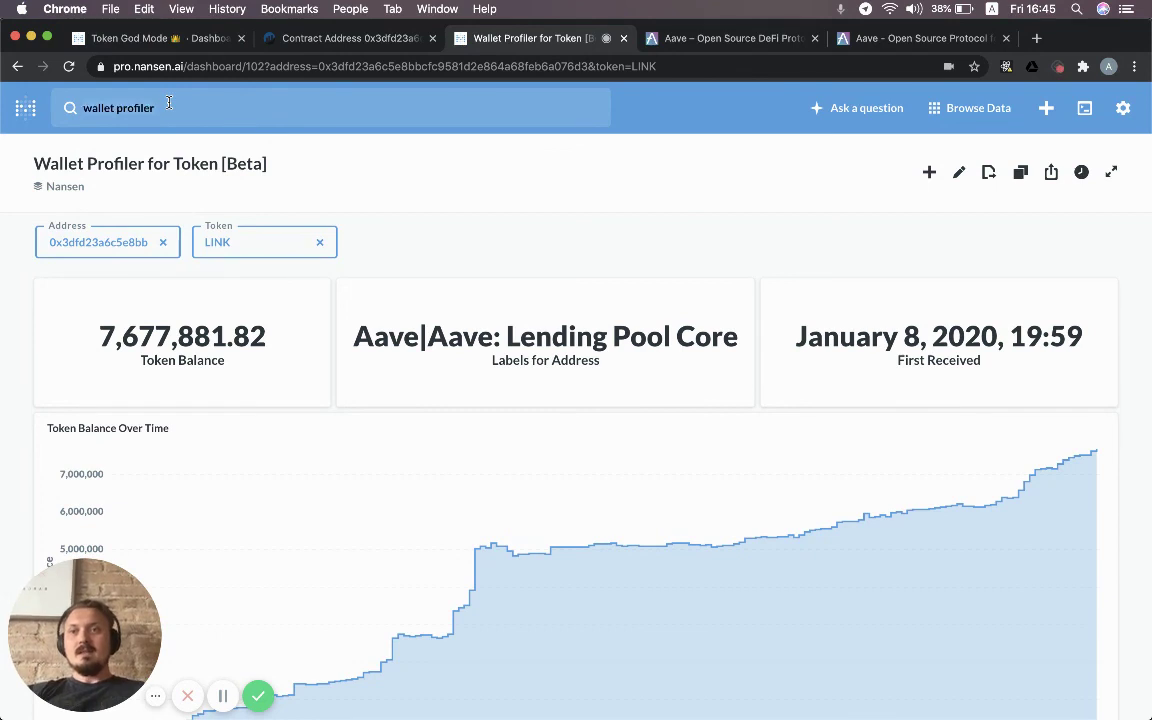
{"action": "key", "text": "BackSpace"}
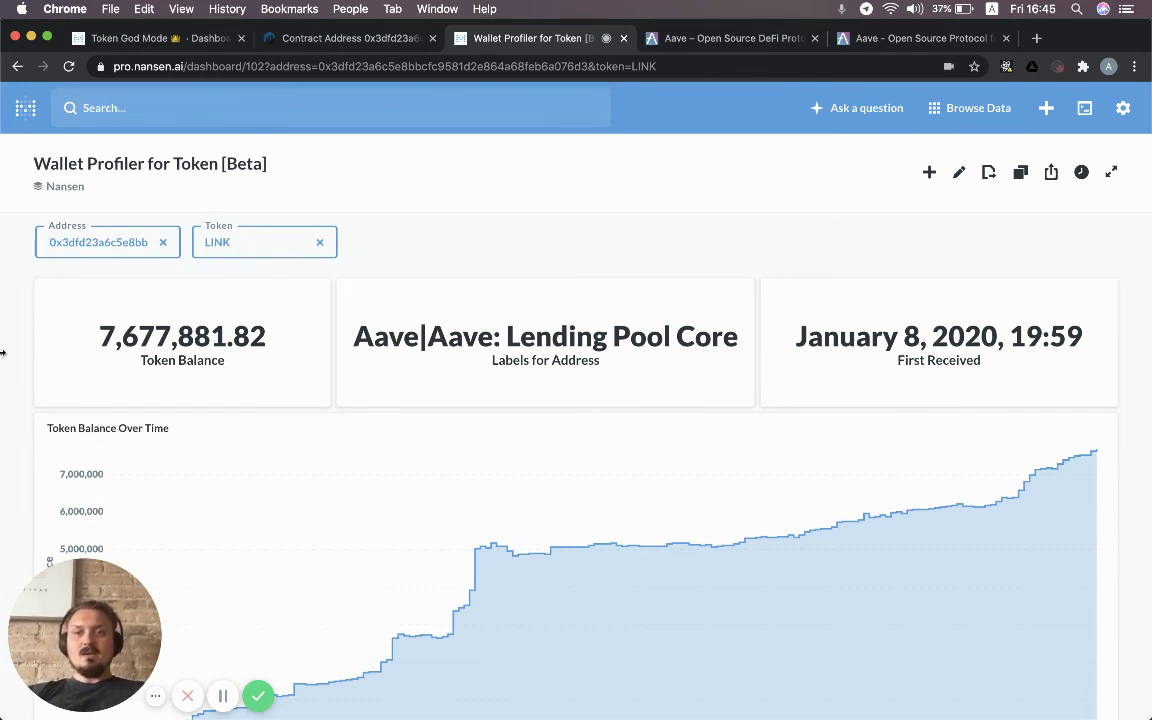
Scroll down to the 7,677,881.82 LINK balance chart for Aave: Lending Pool Core
{"action": "scroll", "coordinate": [12, 371], "scroll_direction": "down", "scroll_amount": 5}
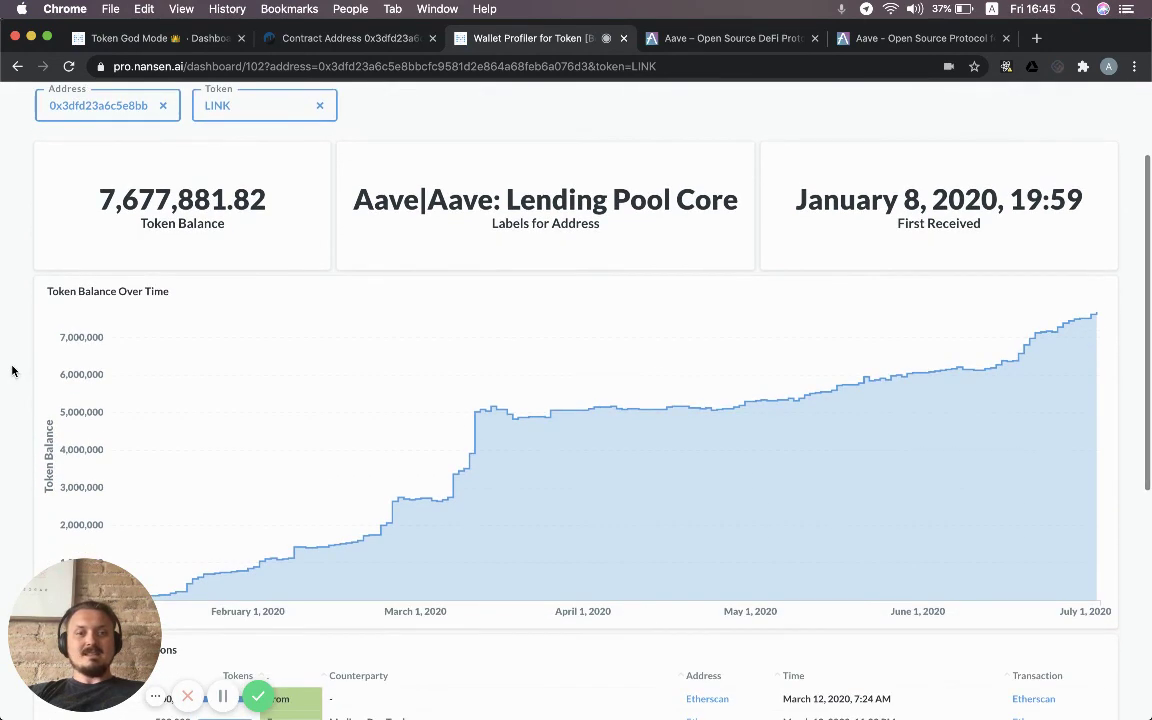
{"action": "scroll", "coordinate": [12, 371], "scroll_direction": "up", "scroll_amount": 3}
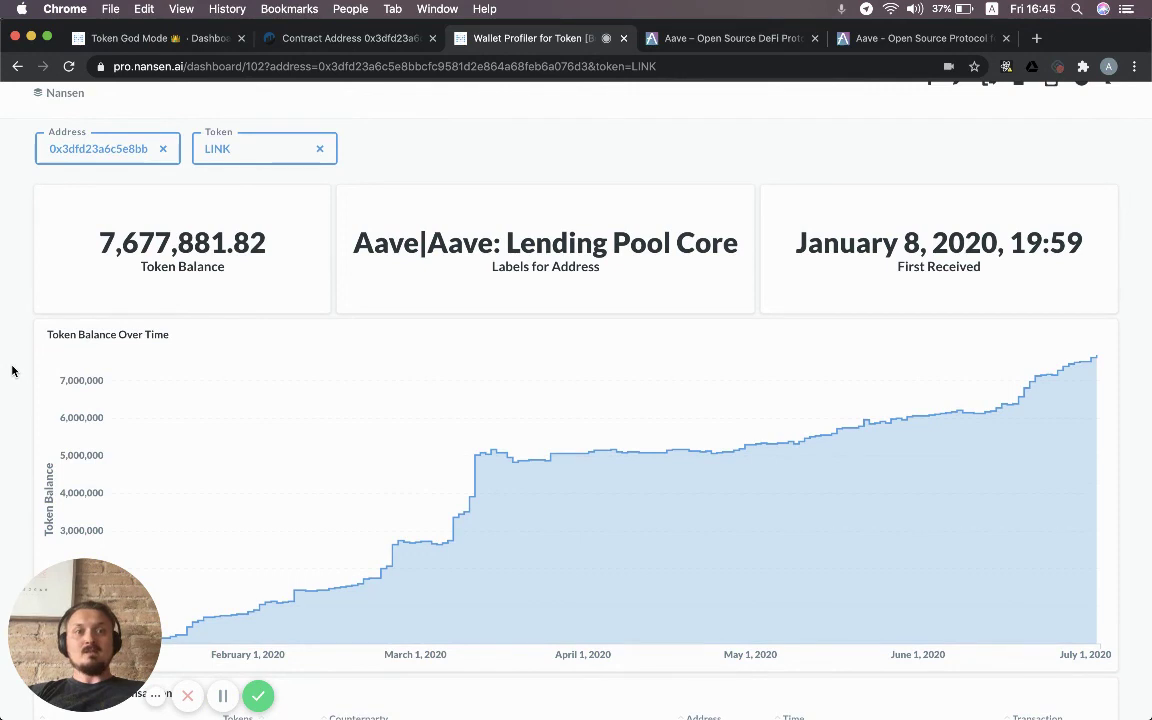
{"action": "scroll", "coordinate": [12, 371], "scroll_direction": "down", "scroll_amount": 1}
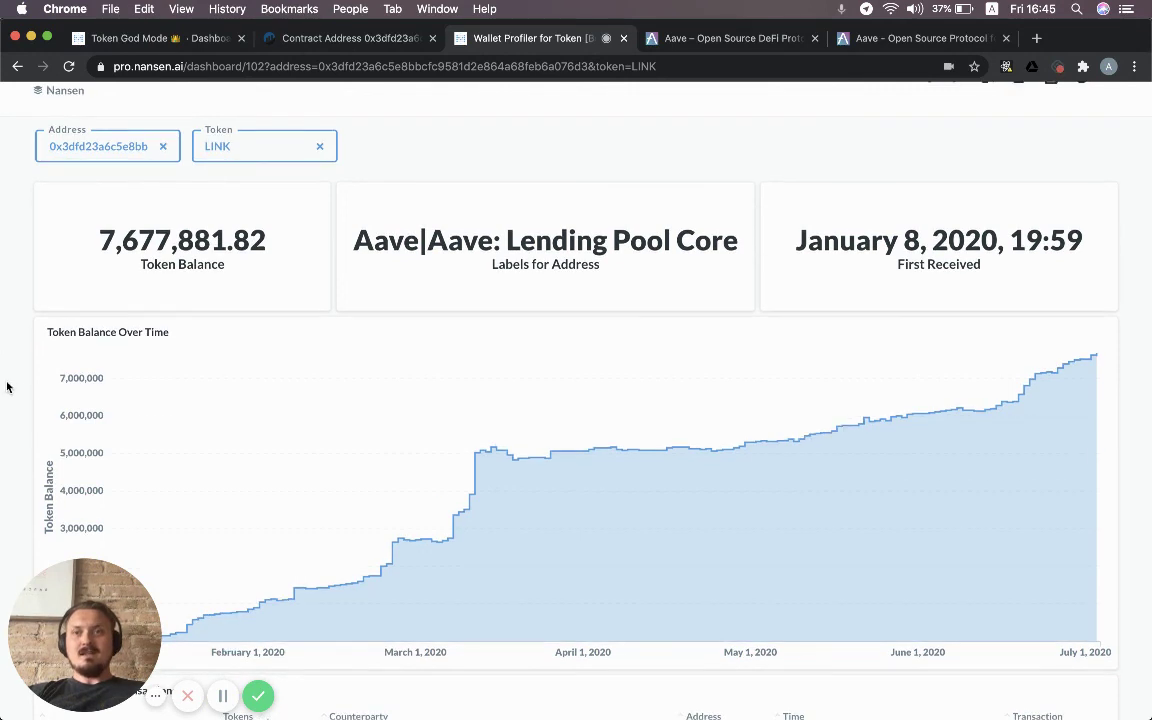